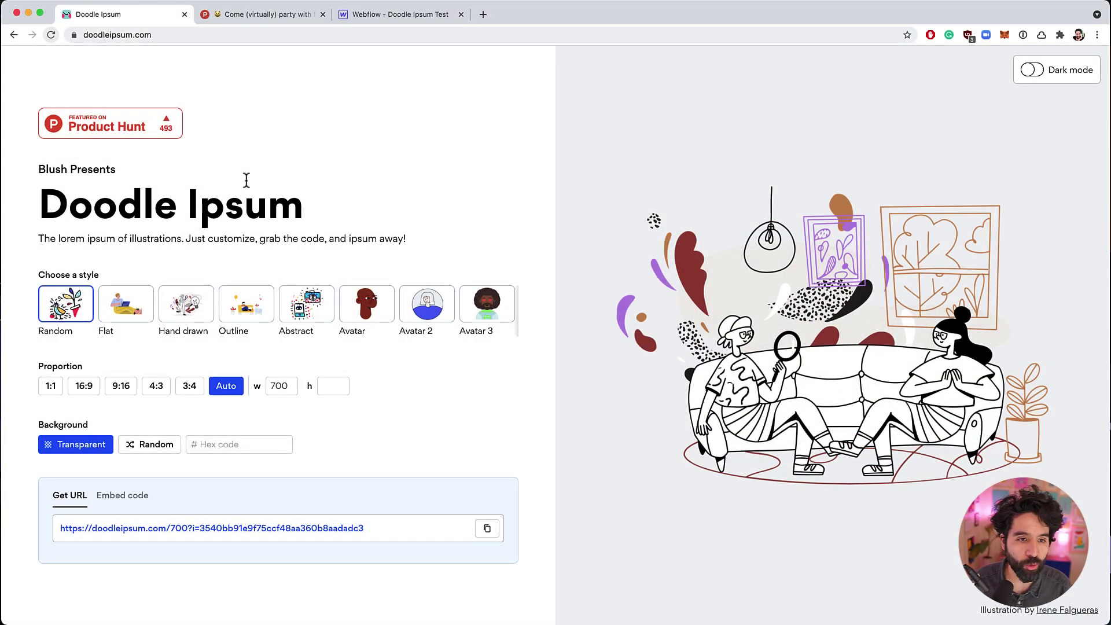
Choose the Flat style so a flat airport illustration appears at /700/flat
mouse_move(960, 194)
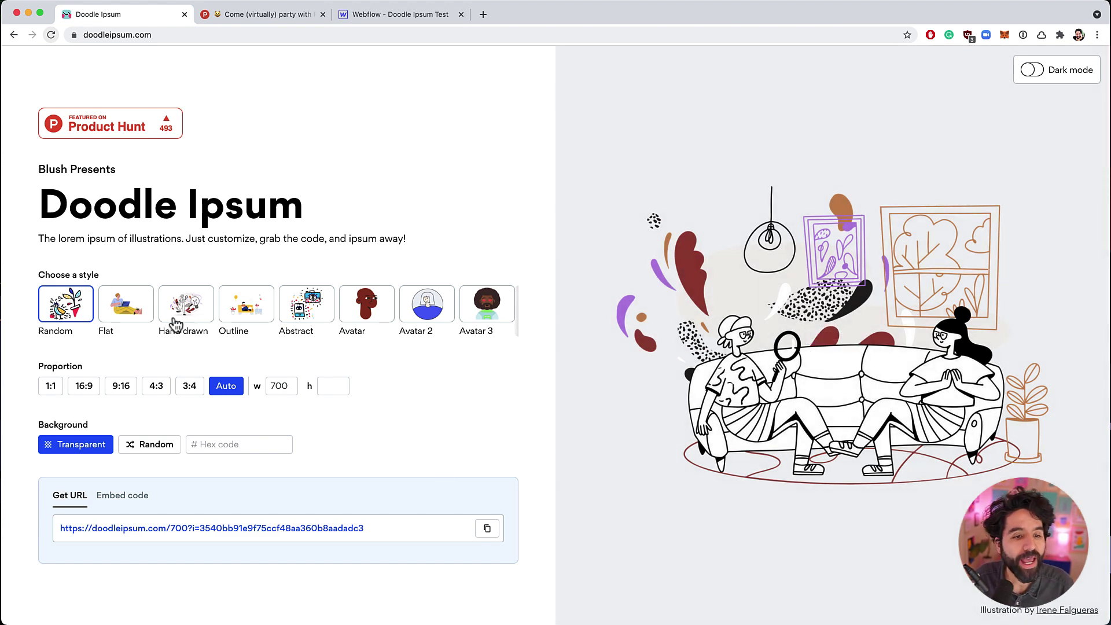
Select the Flat style and shuffle to a different Flat scene
mouse_move(133, 312)
click(133, 312)
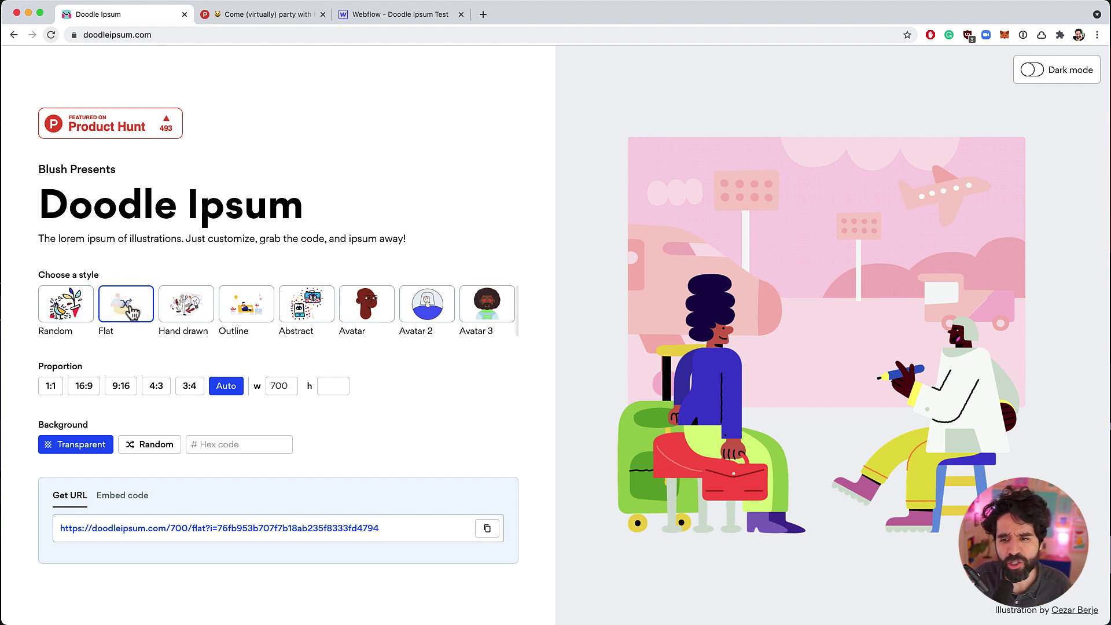
click(132, 312)
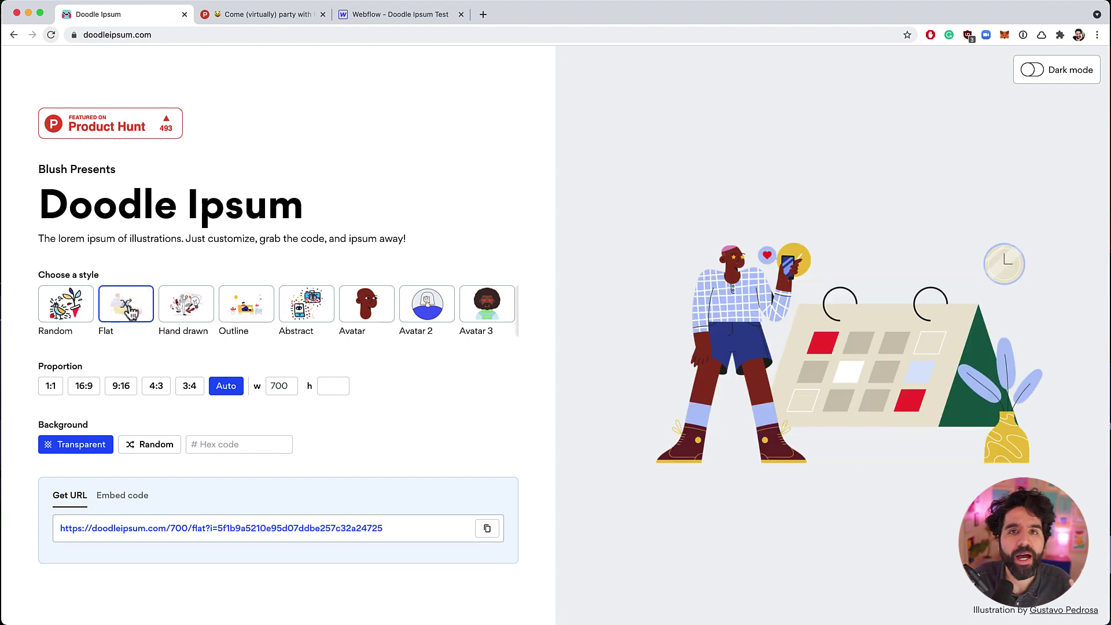
Preview Hand drawn, Outline, Avatar, Avatar 2 and Avatar 3, then return to Flat and reshuffle
click(197, 317)
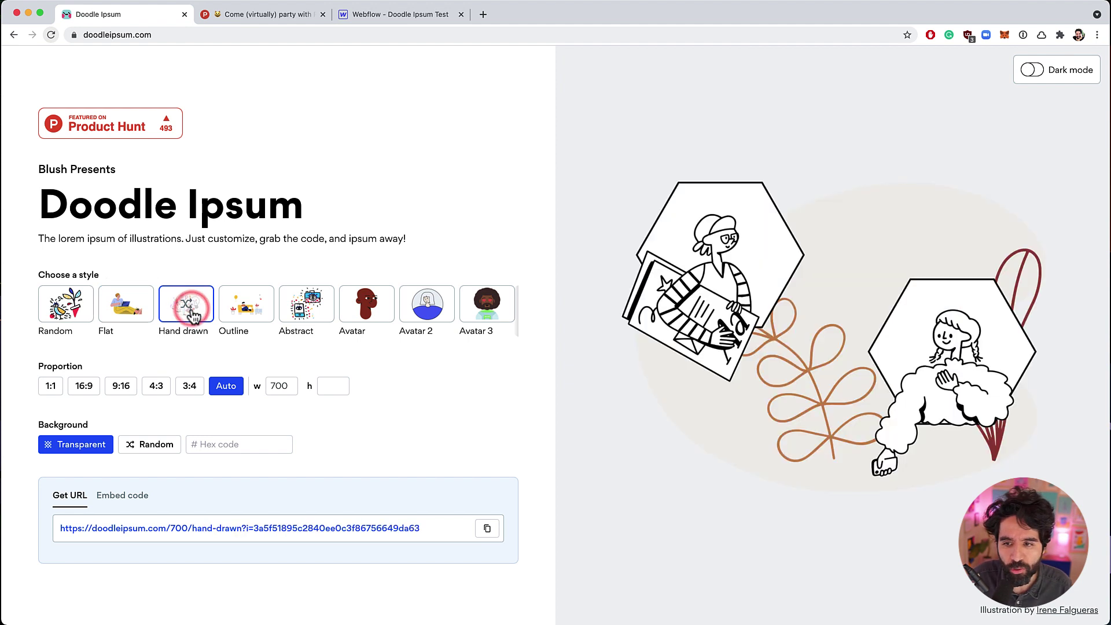
click(243, 312)
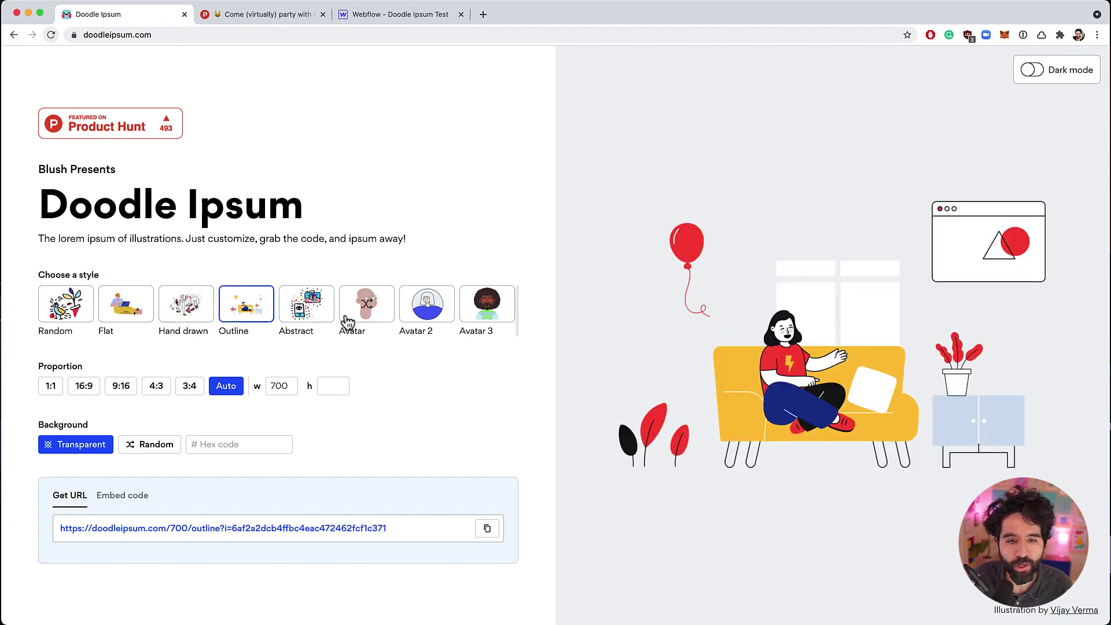
click(366, 317)
click(424, 311)
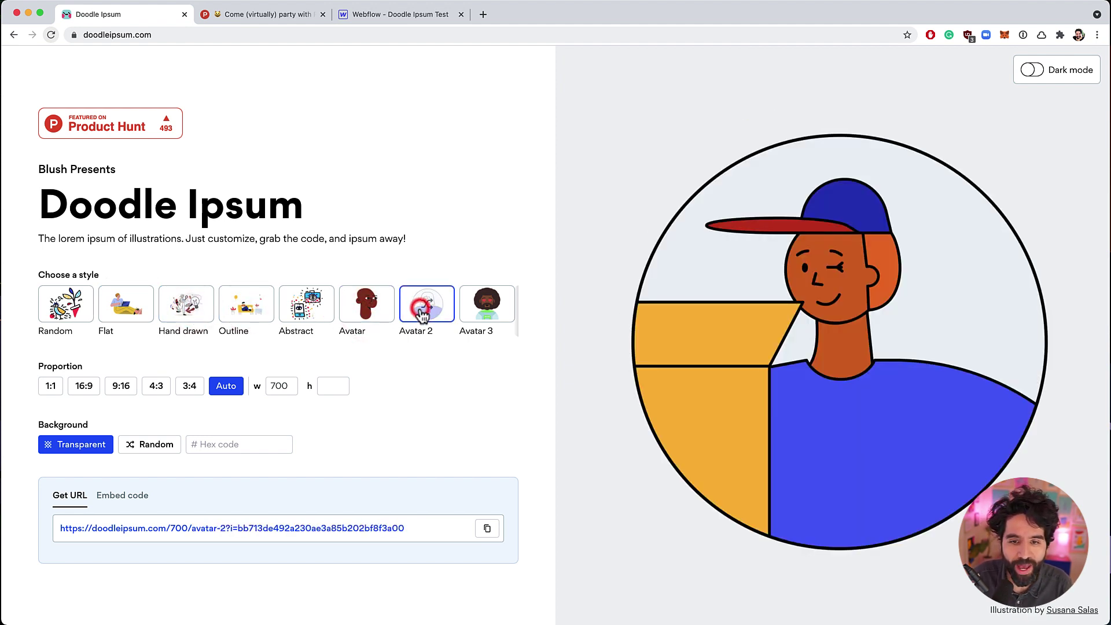
click(489, 311)
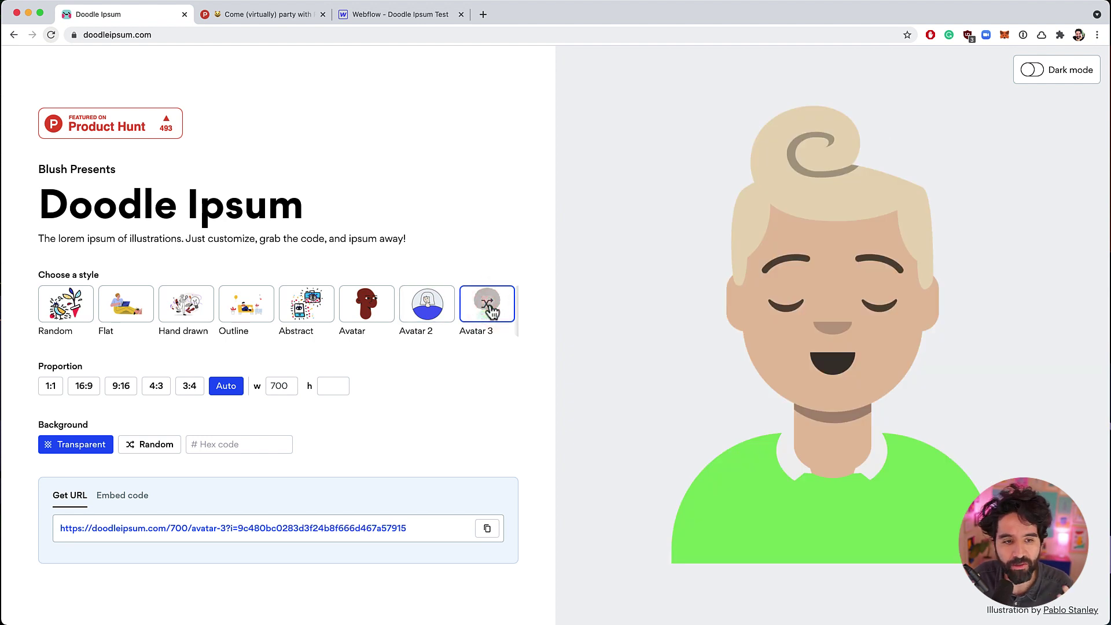
click(124, 305)
click(129, 308)
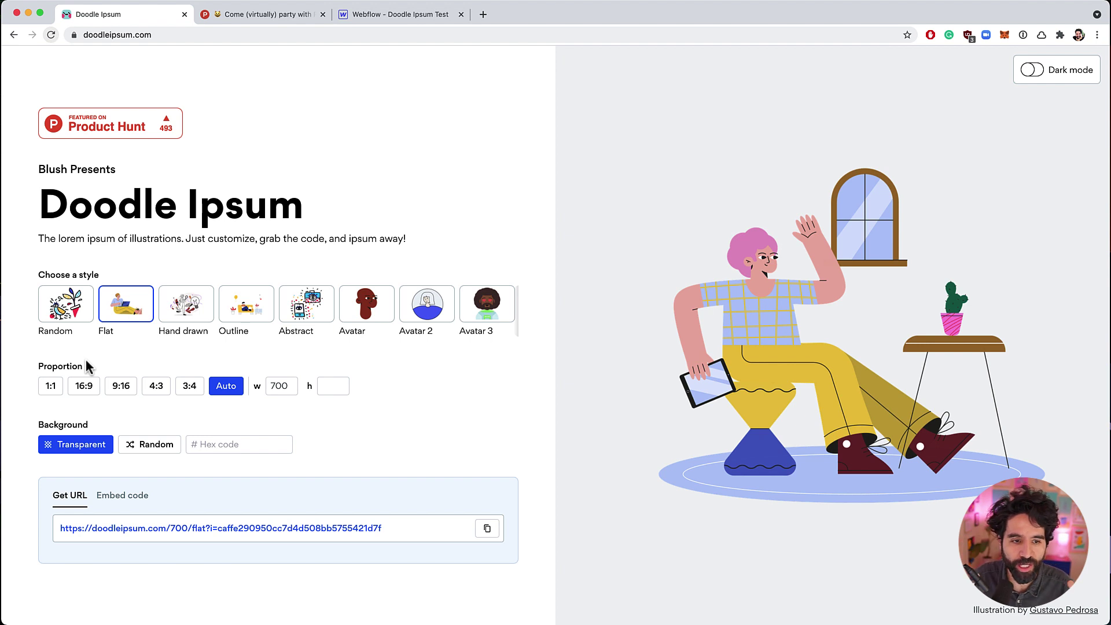
Try the 1:1, 16:9, 9:16 and 3:4 proportions, then set width 420 with Auto height
click(53, 388)
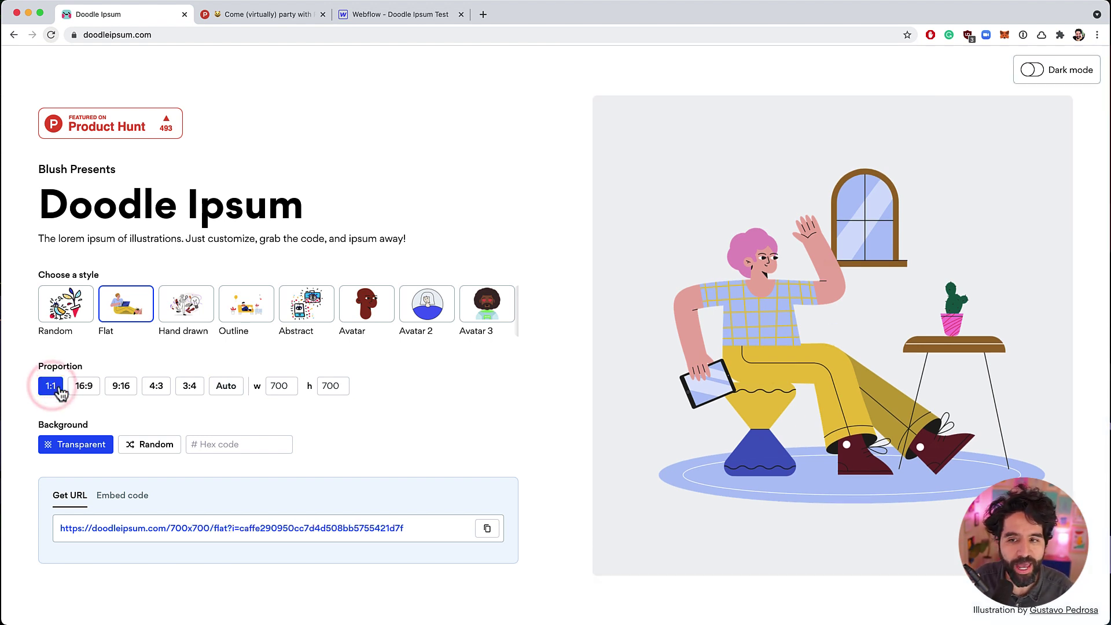
click(82, 389)
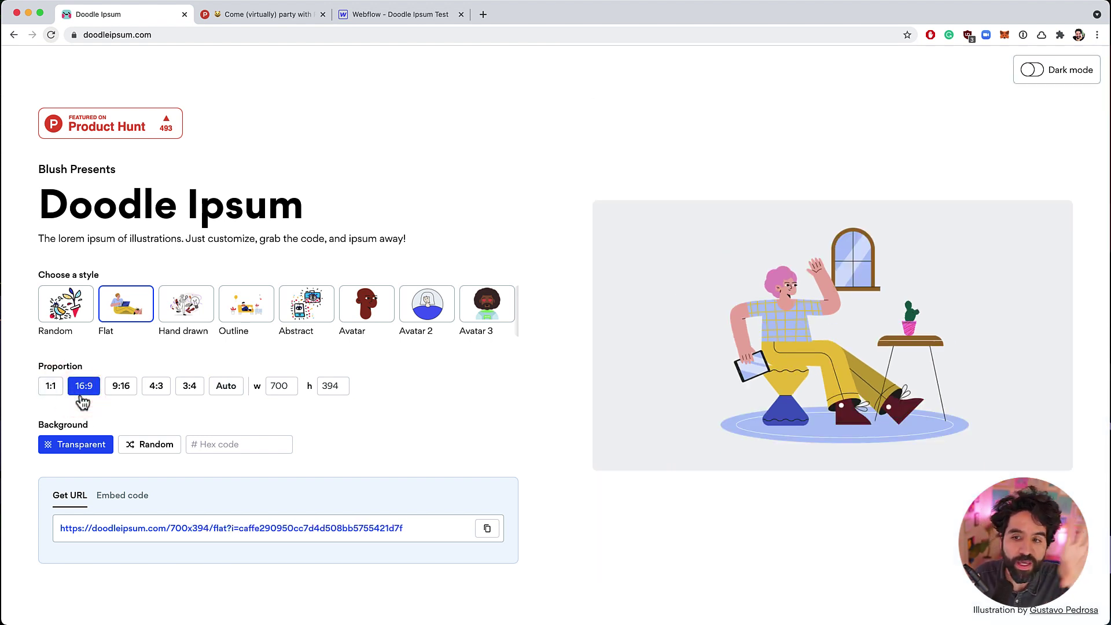
click(118, 389)
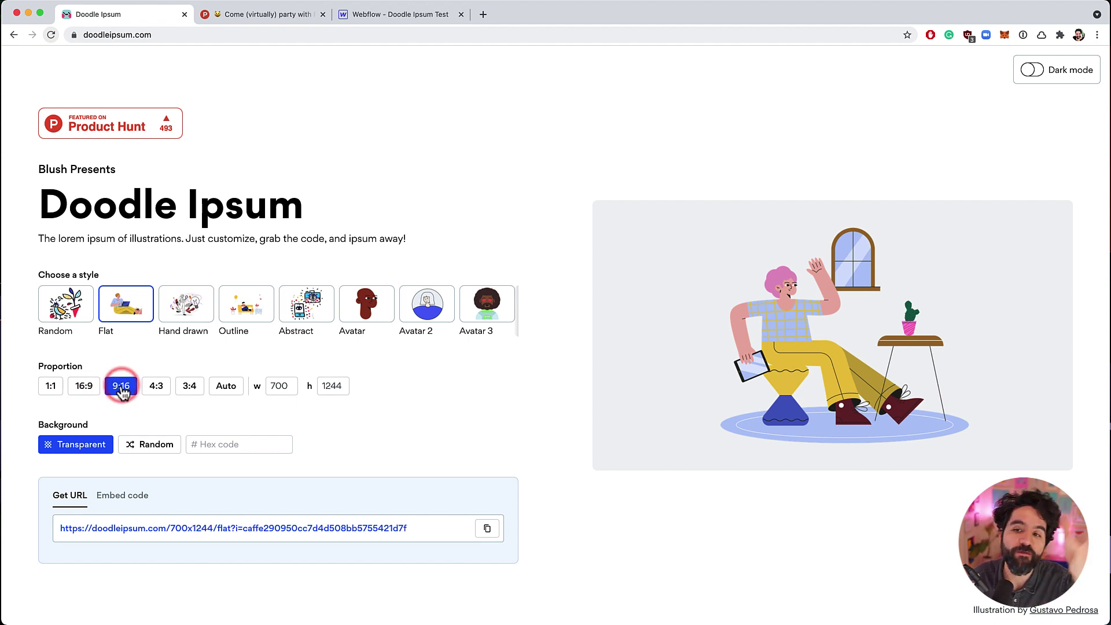
click(190, 386)
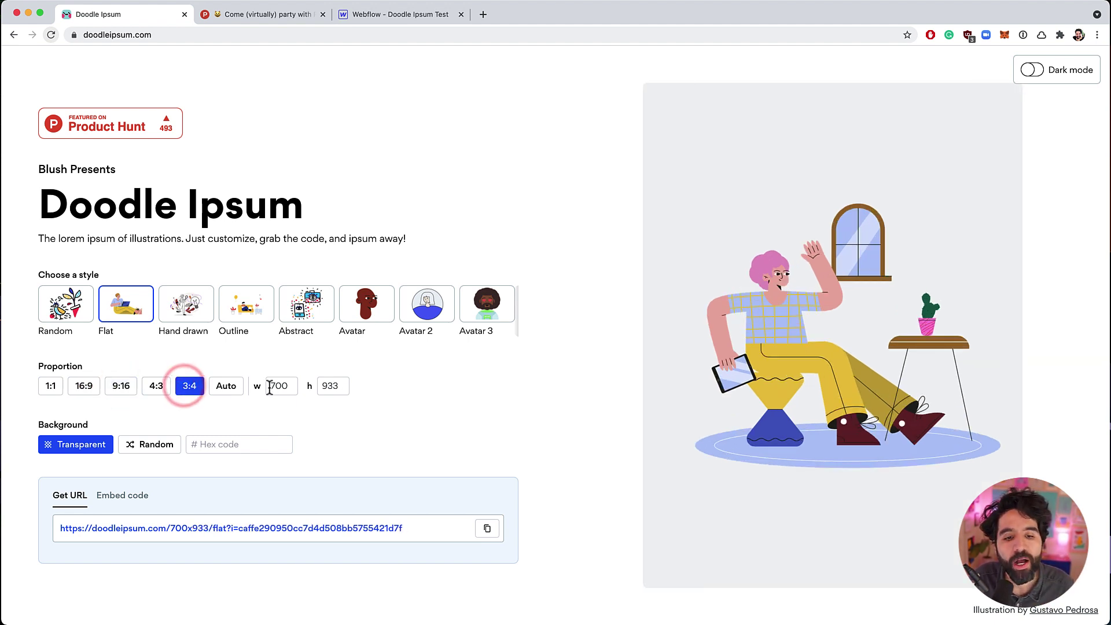
double_click(281, 385)
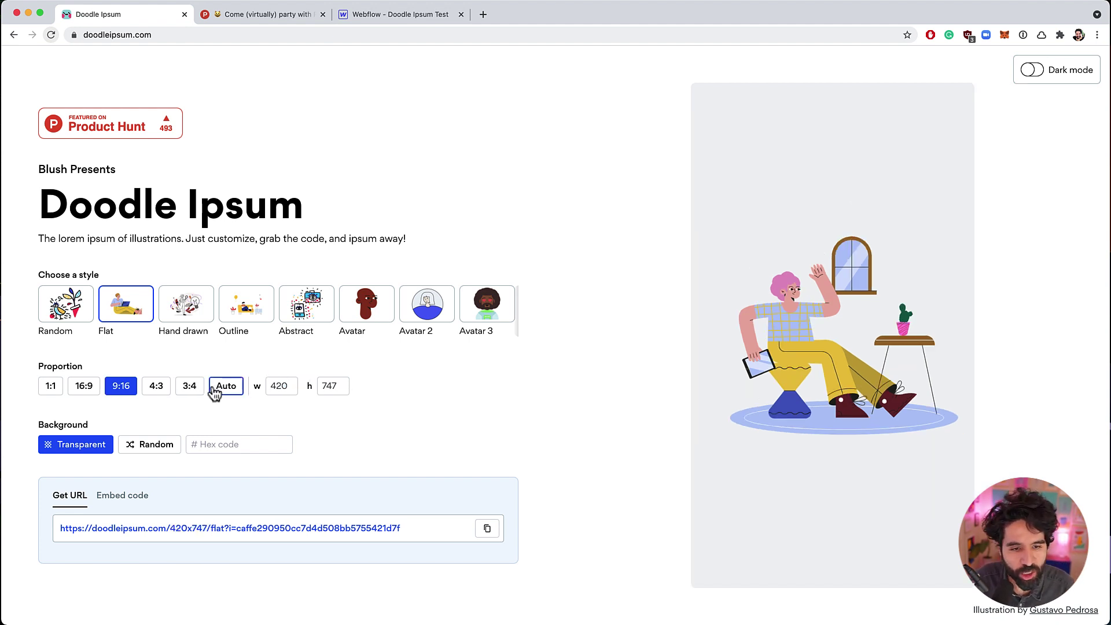
click(227, 391)
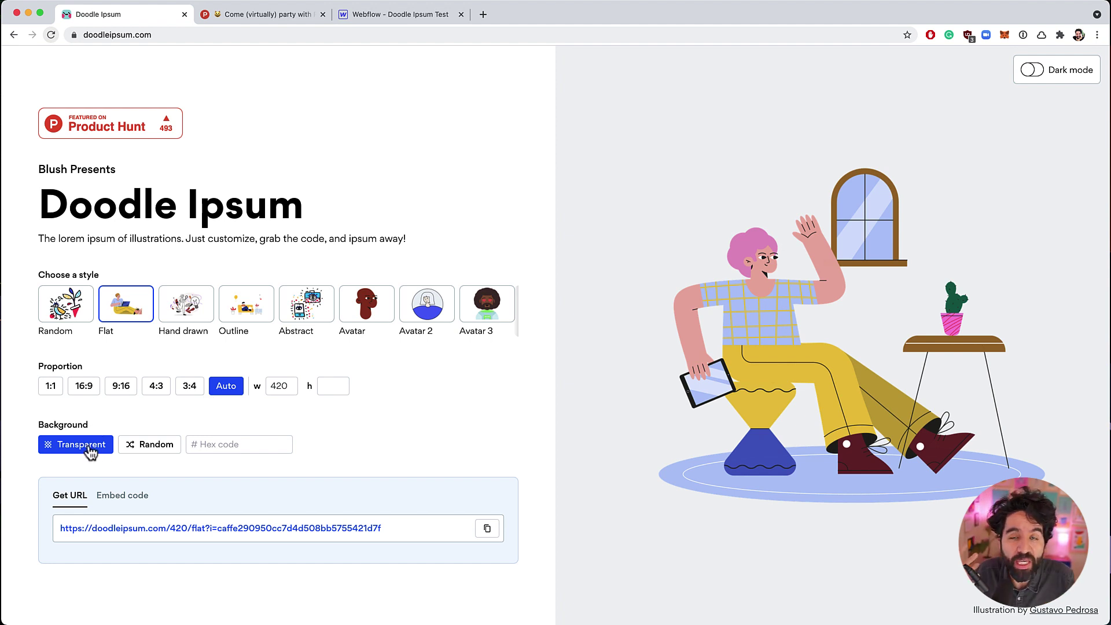
click(133, 450)
click(138, 449)
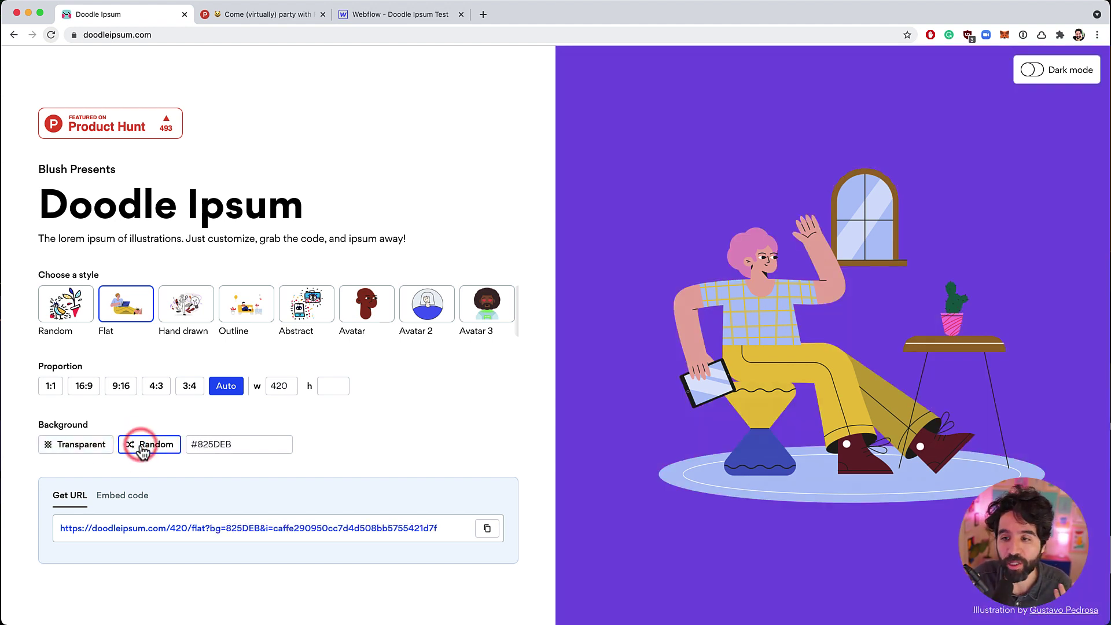
click(141, 449)
click(143, 451)
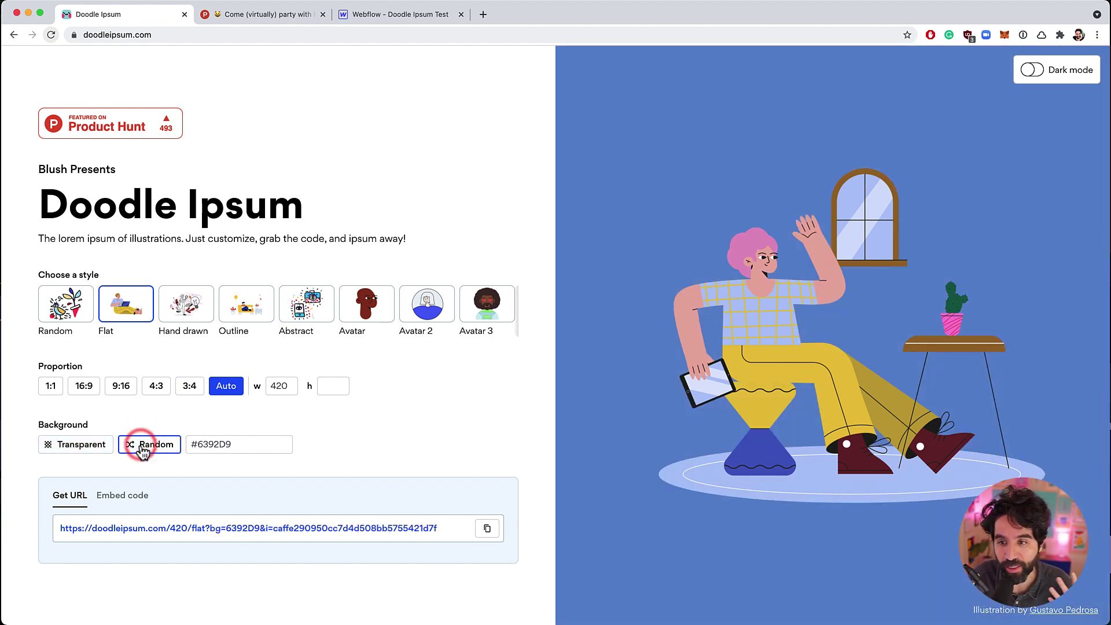
double_click(210, 444)
double_click(200, 445)
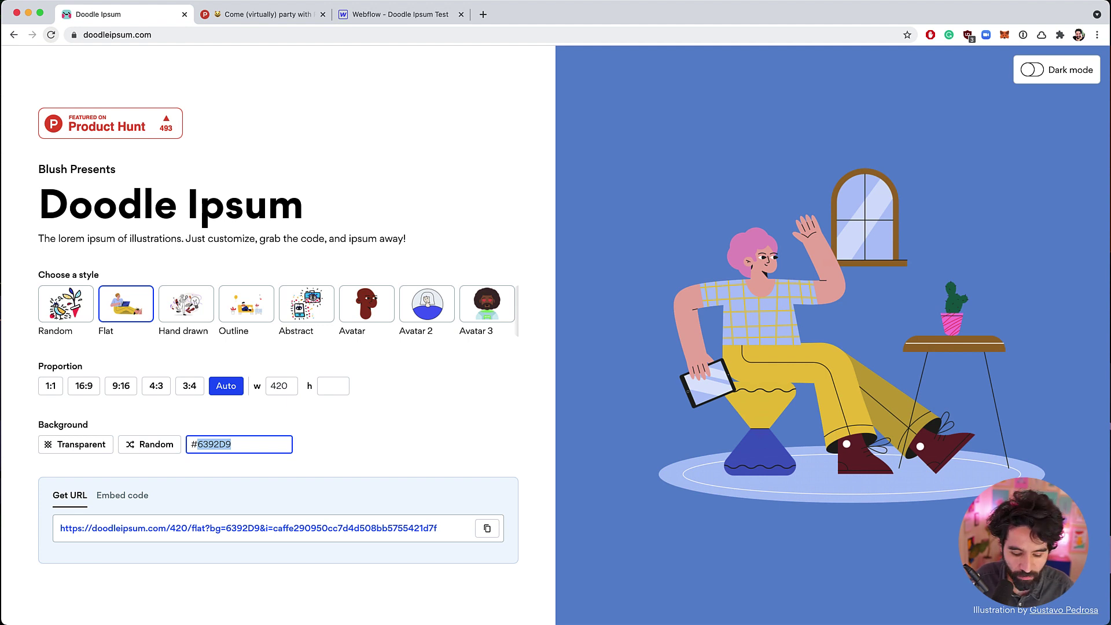
text(0)
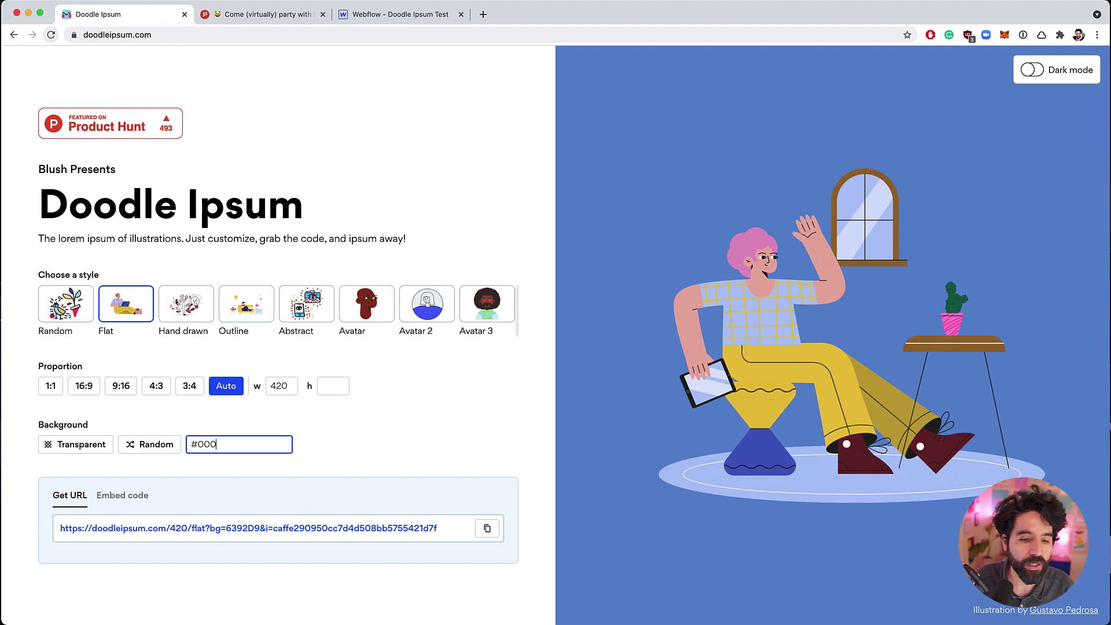
text(00)
click(358, 459)
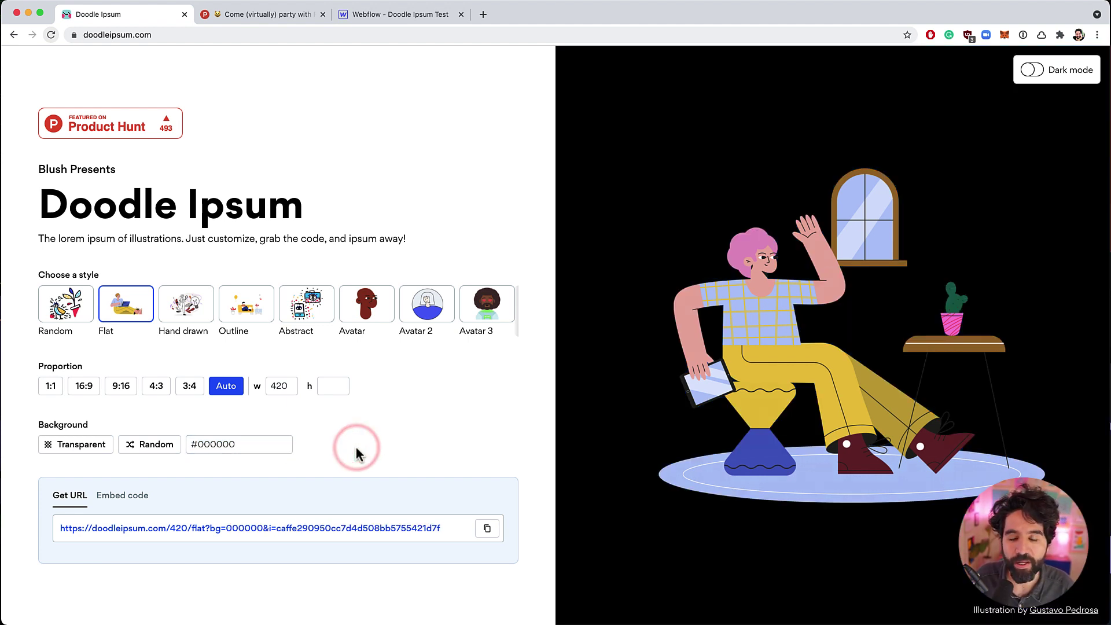
click(99, 446)
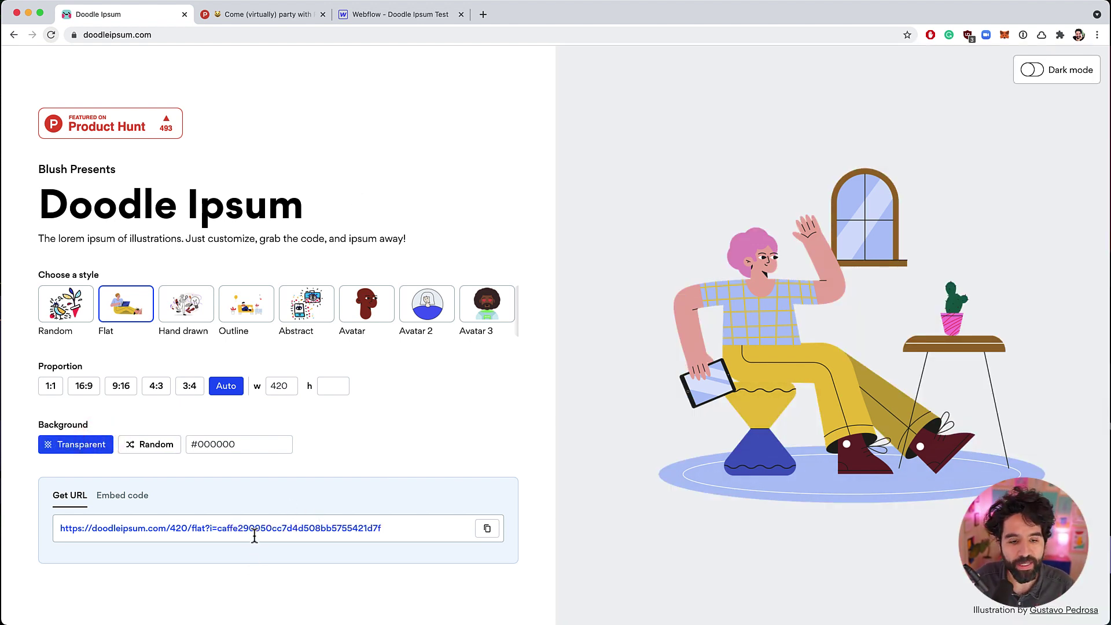
Copy the illustration URL, then shuffle twice to a seated, waving figure with a tablet at /700/flat
click(487, 528)
click(435, 426)
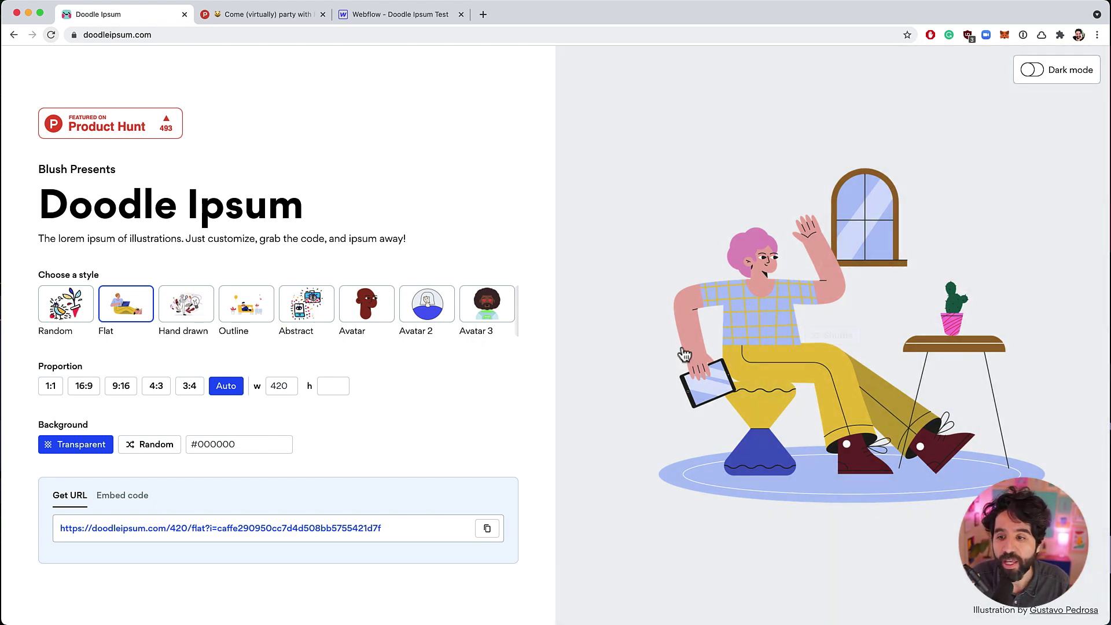
mouse_move(711, 356)
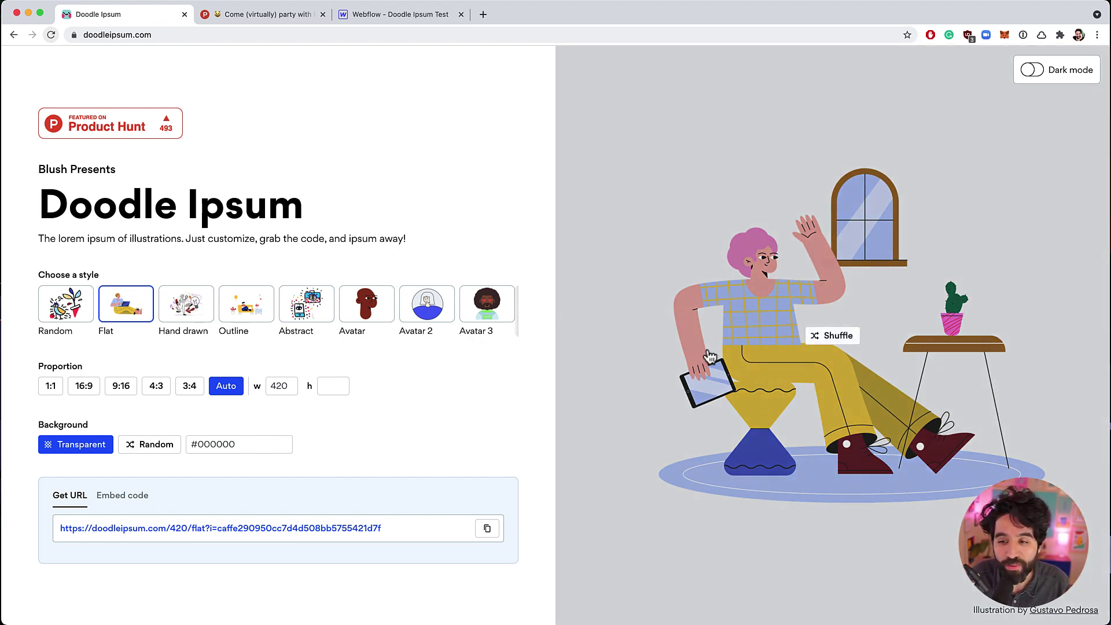
click(846, 336)
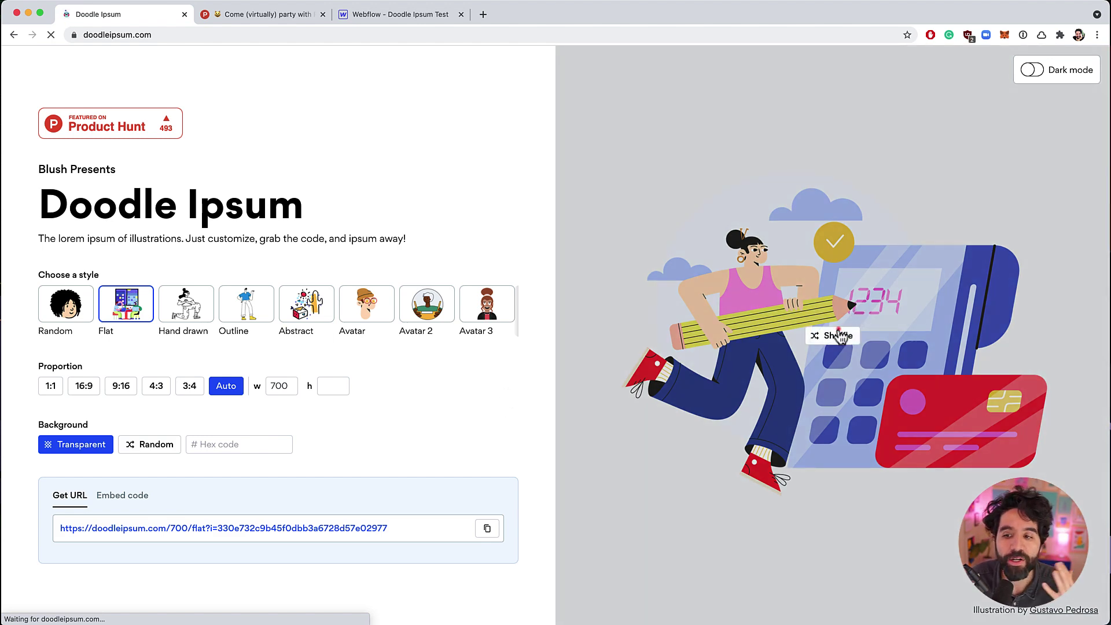
click(838, 337)
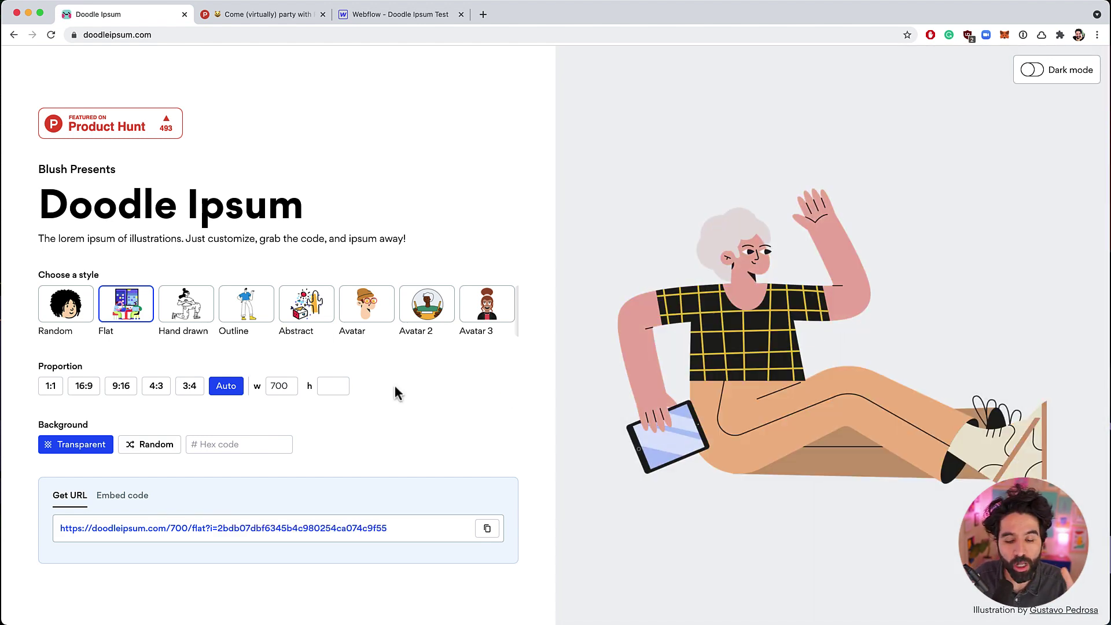
scroll(395, 393, down, 10)
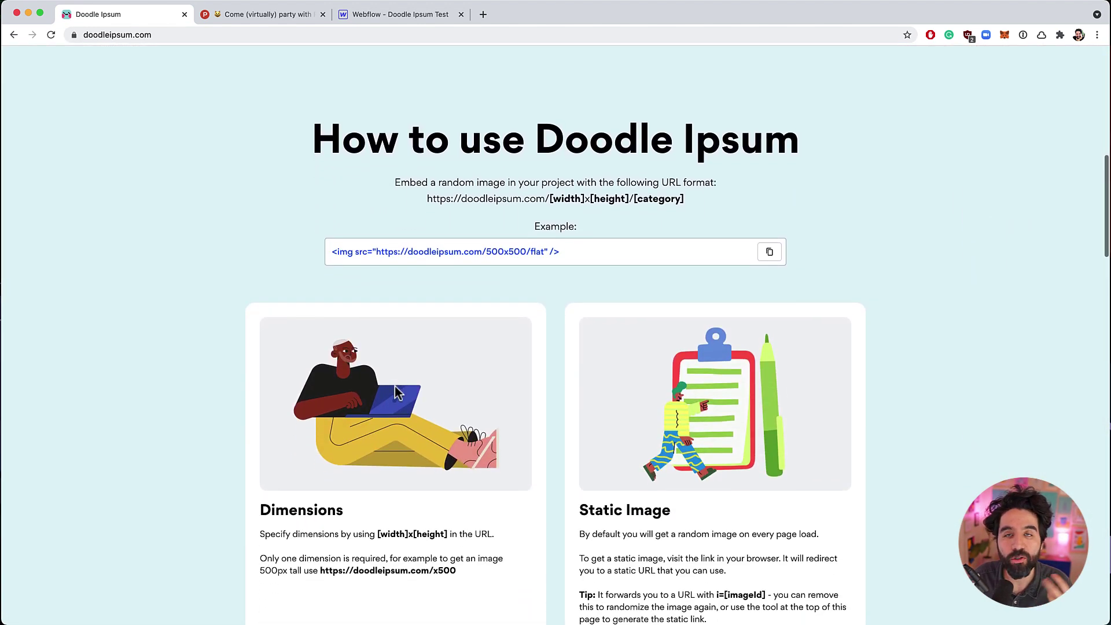
scroll(394, 387, down, 2)
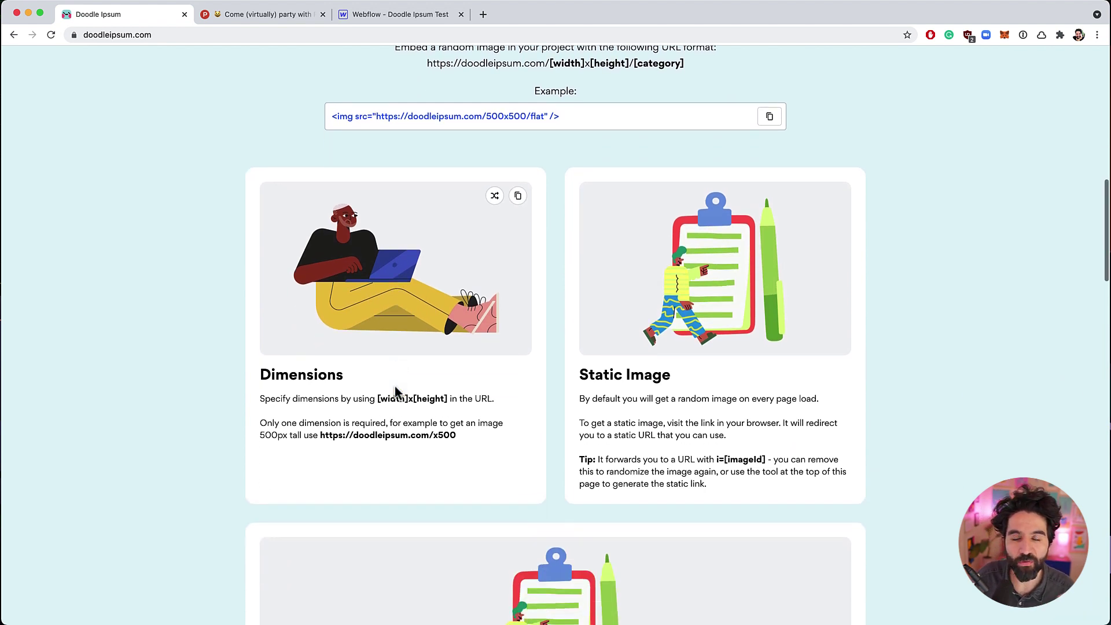
scroll(394, 386, down, 1)
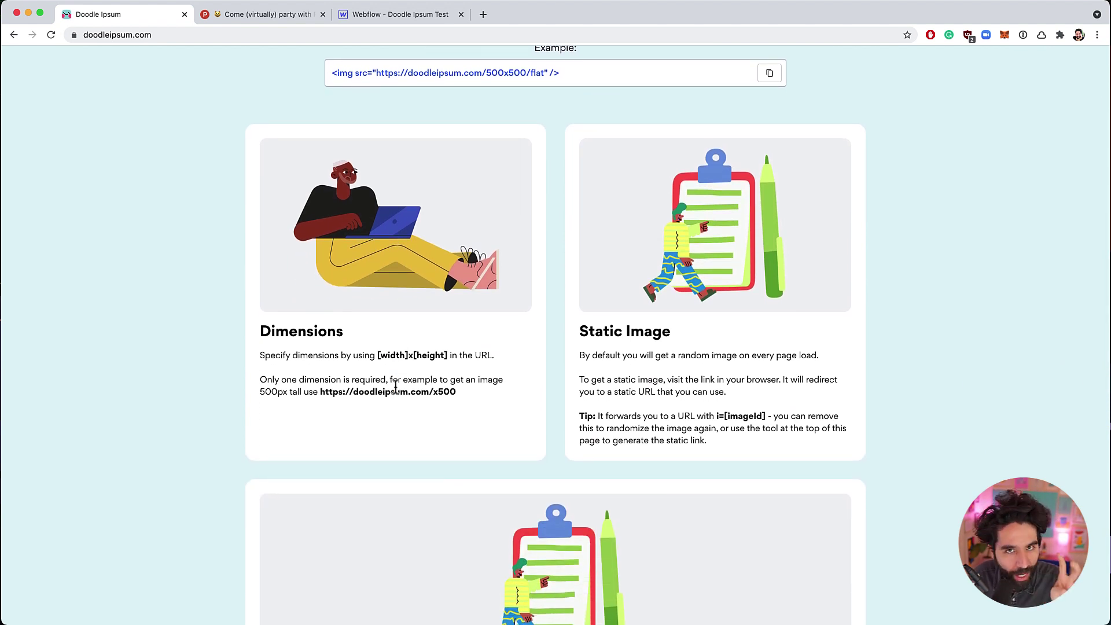
scroll(395, 386, down, 1)
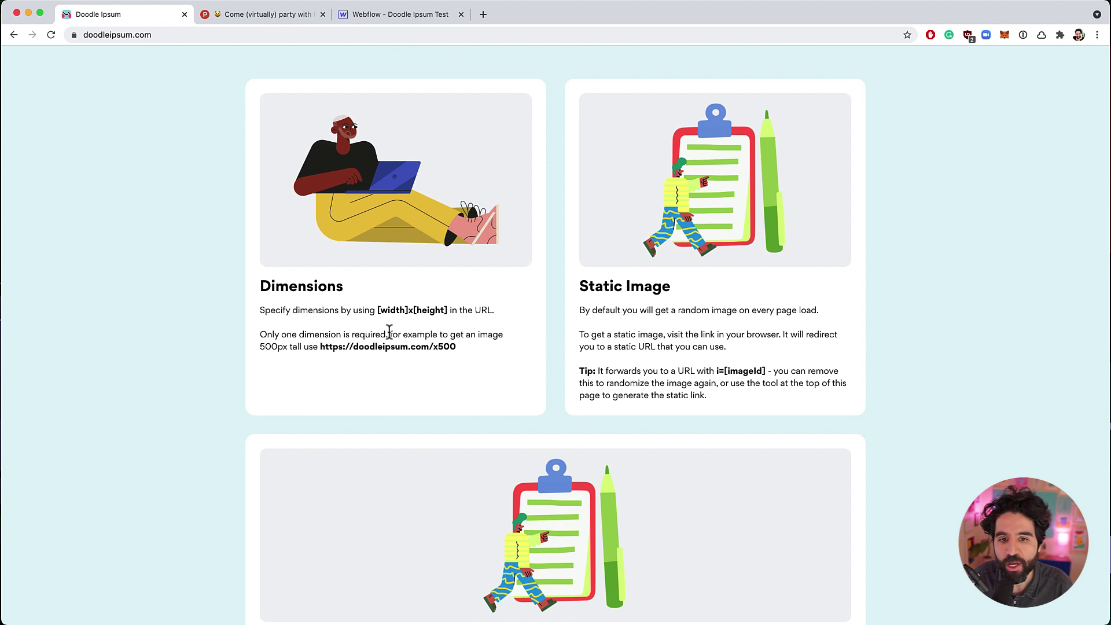
scroll(405, 306, down, 1)
scroll(404, 307, down, 1)
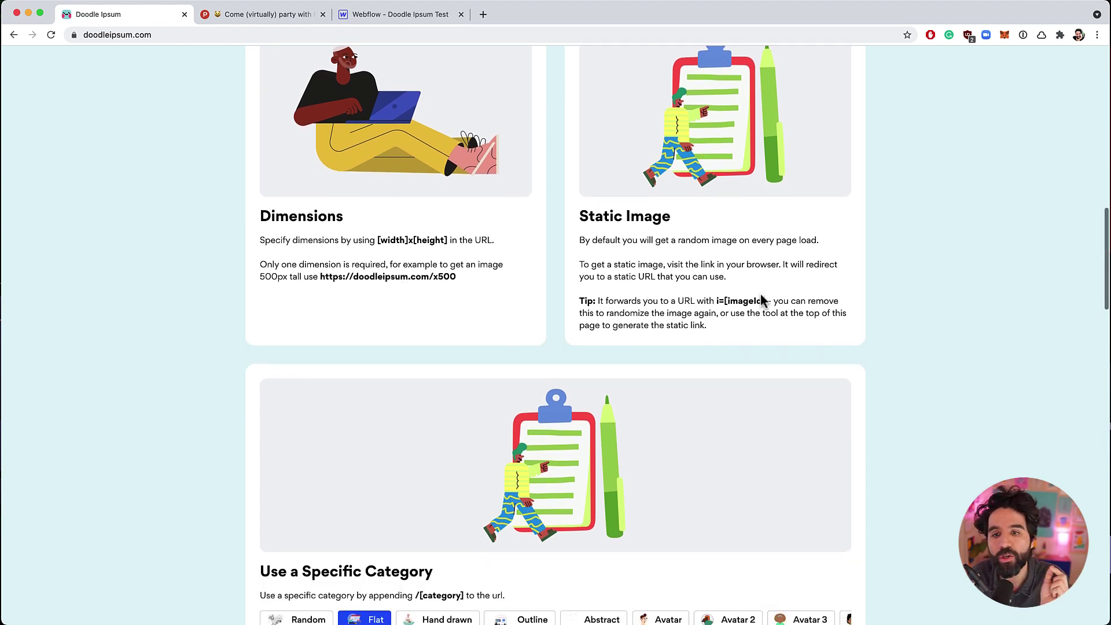
scroll(687, 271, down, 5)
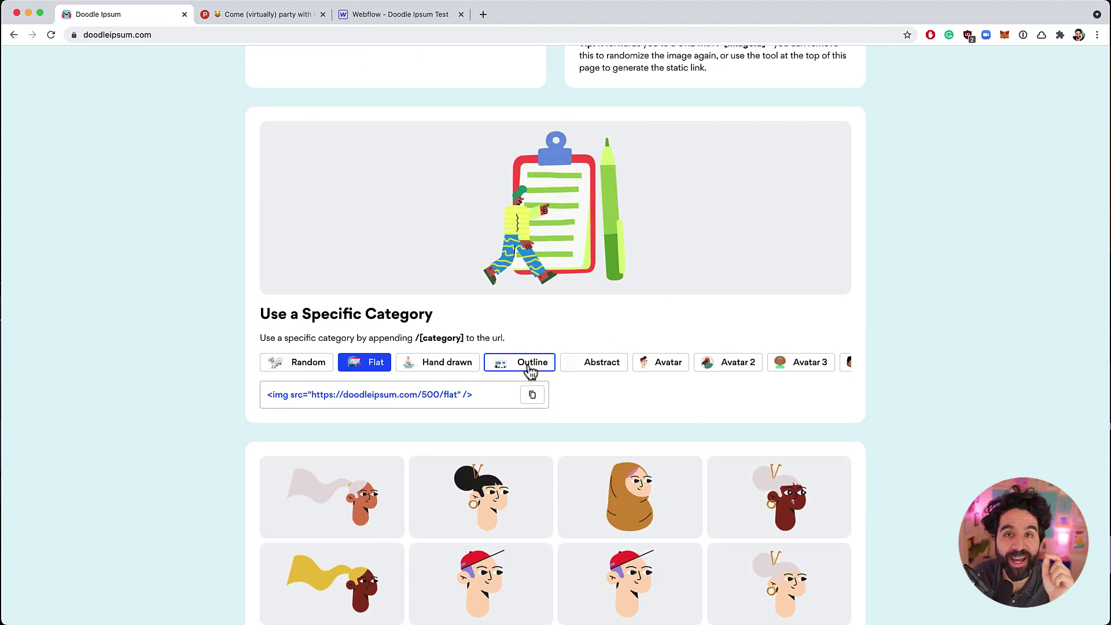
scroll(527, 371, down, 6)
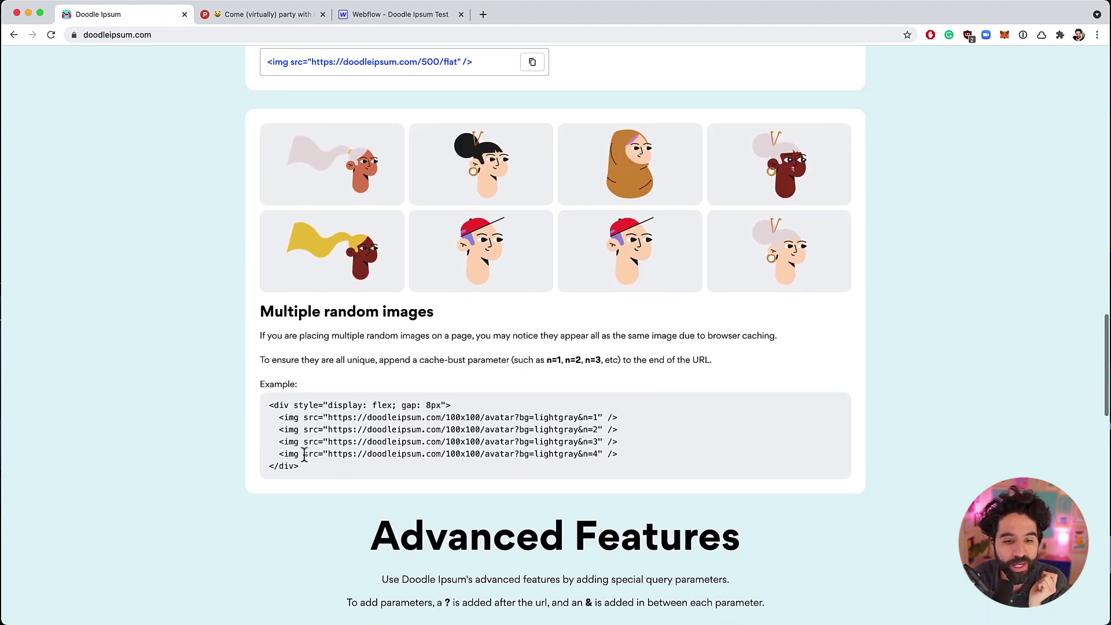
drag(301, 468, 269, 404)
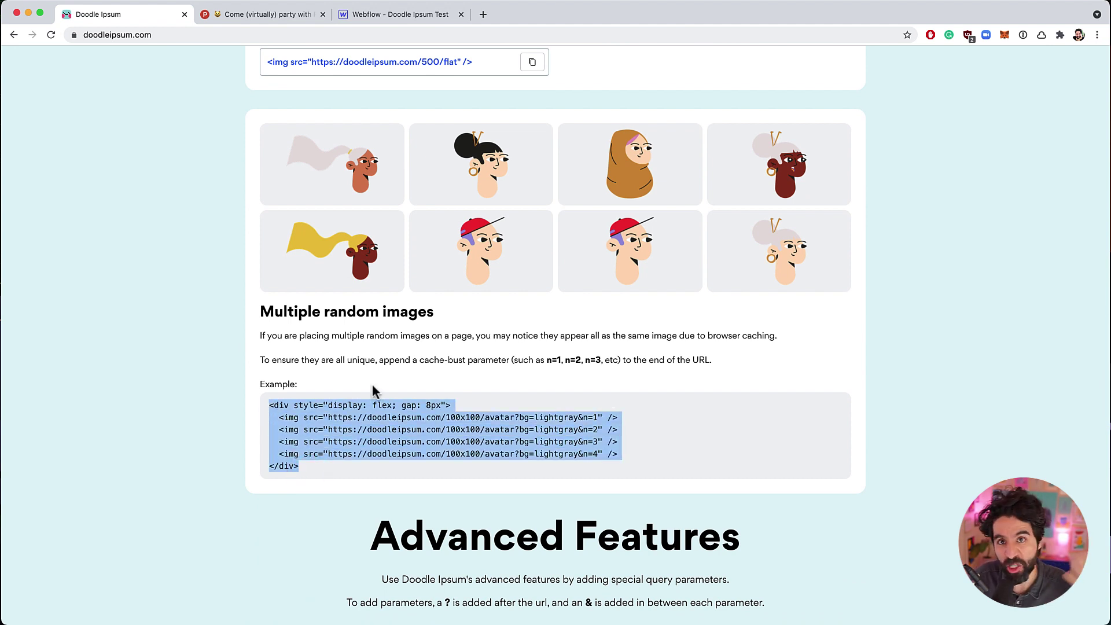
scroll(372, 385, down, 6)
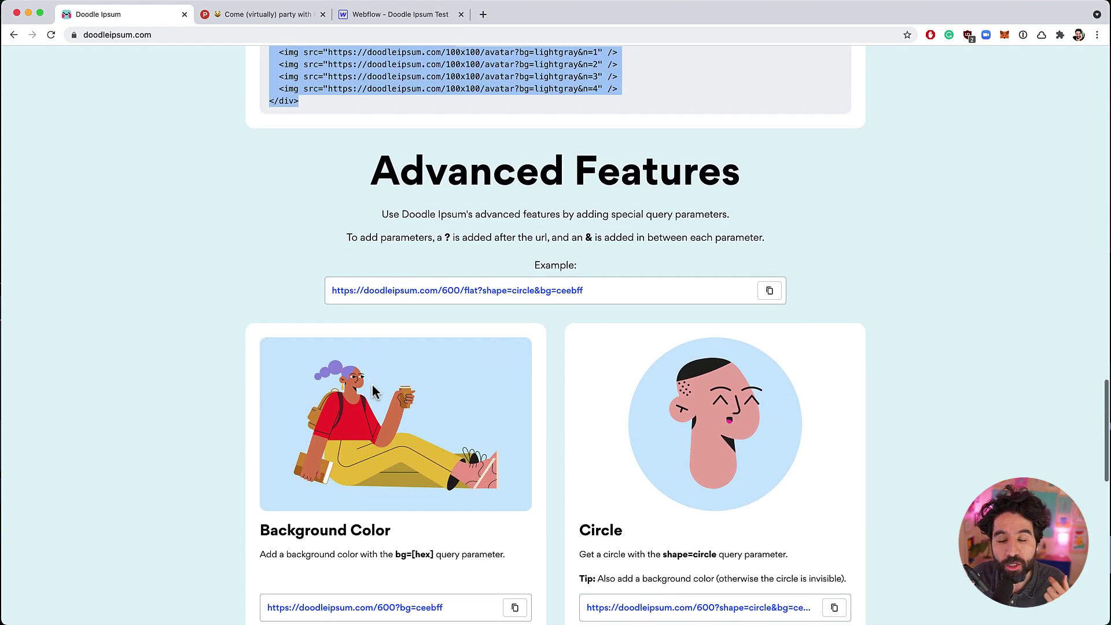
click(220, 312)
scroll(217, 313, down, 3)
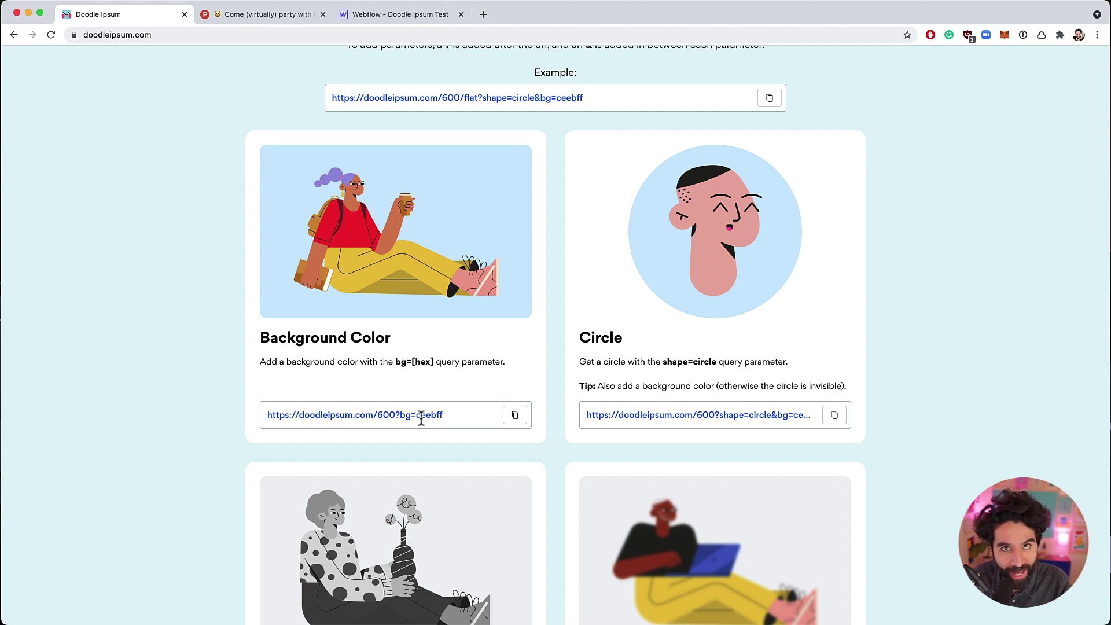
scroll(702, 335, down, 1)
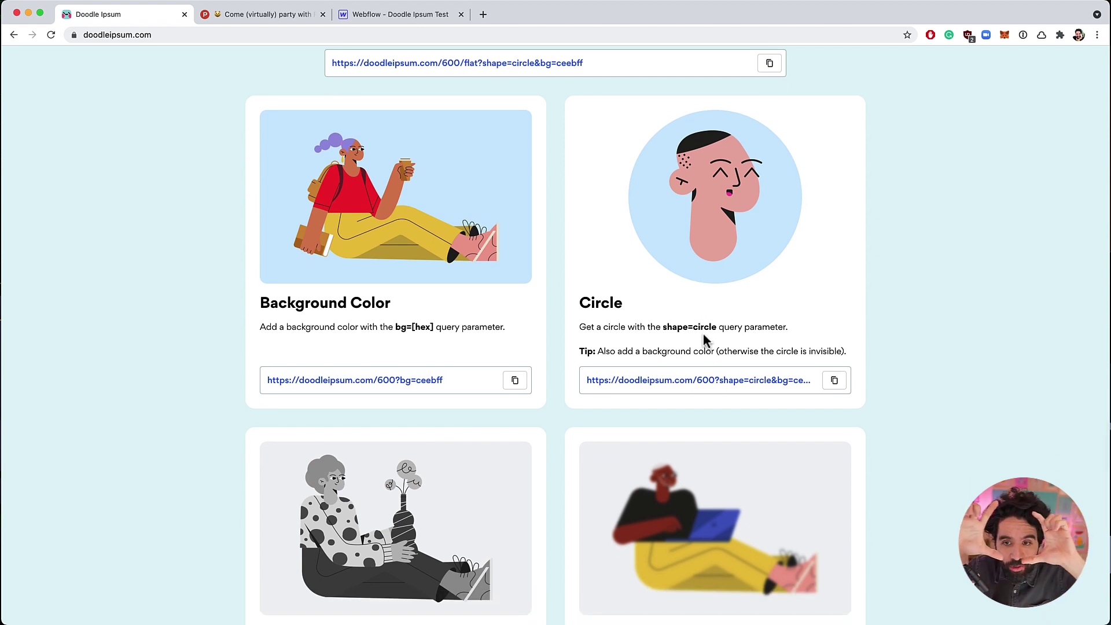
scroll(587, 456, down, 5)
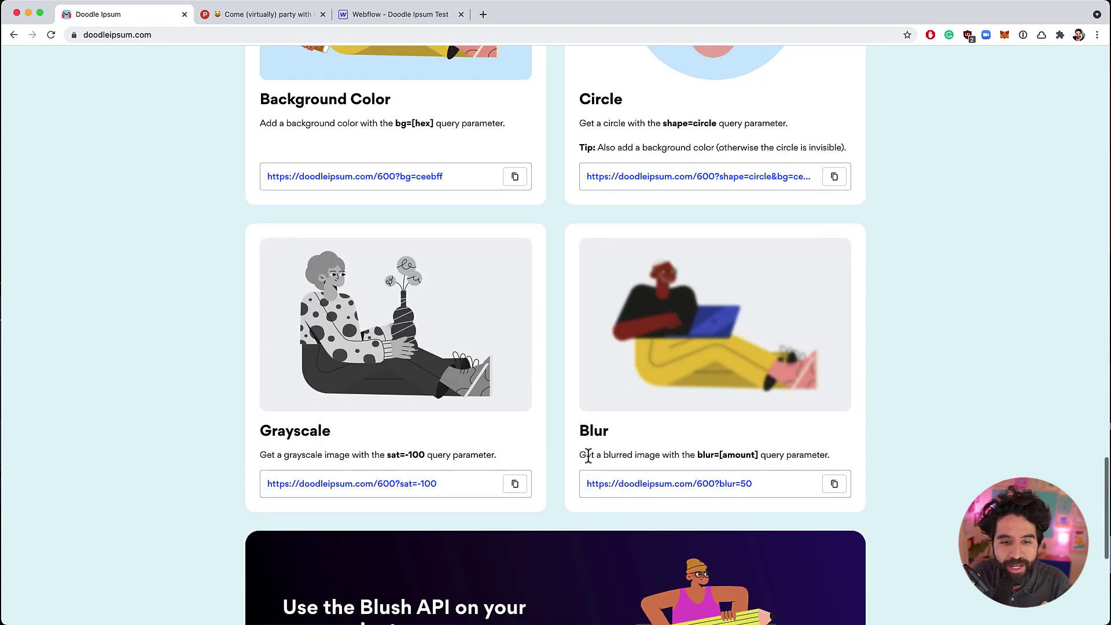
mouse_move(716, 361)
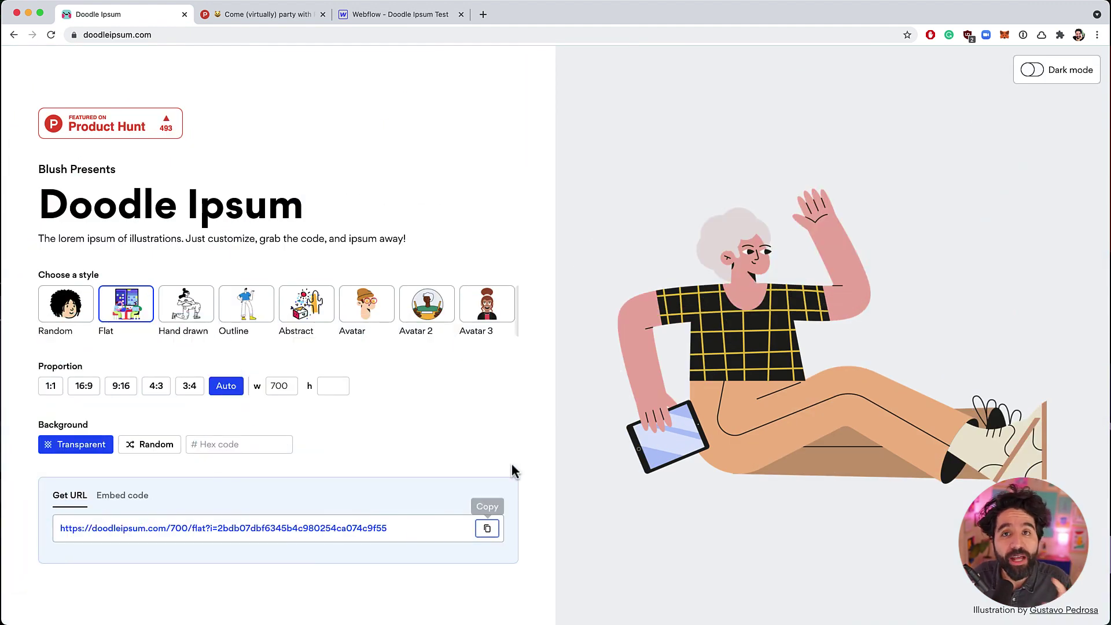
Replace the newsletter image's srcset in DevTools with the copied doodle URL
click(487, 529)
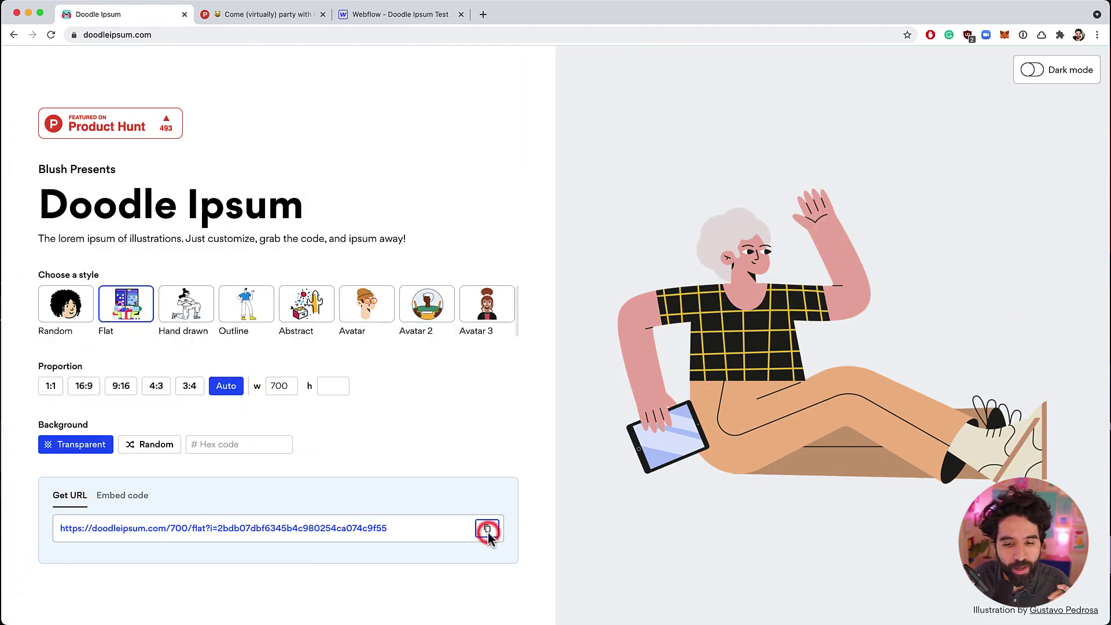
click(274, 18)
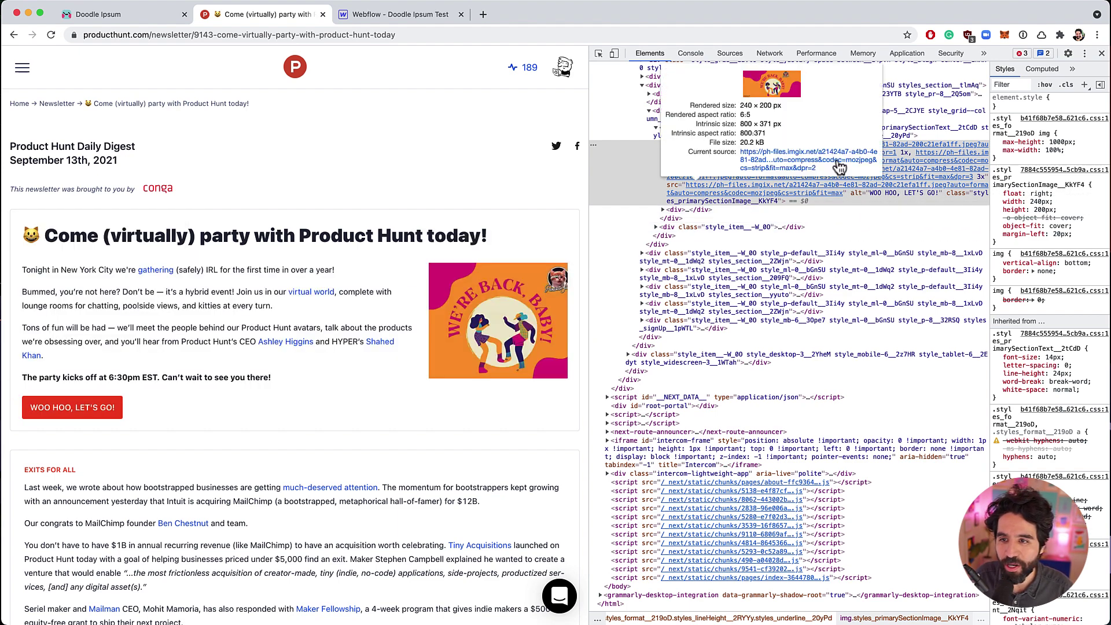
click(940, 158)
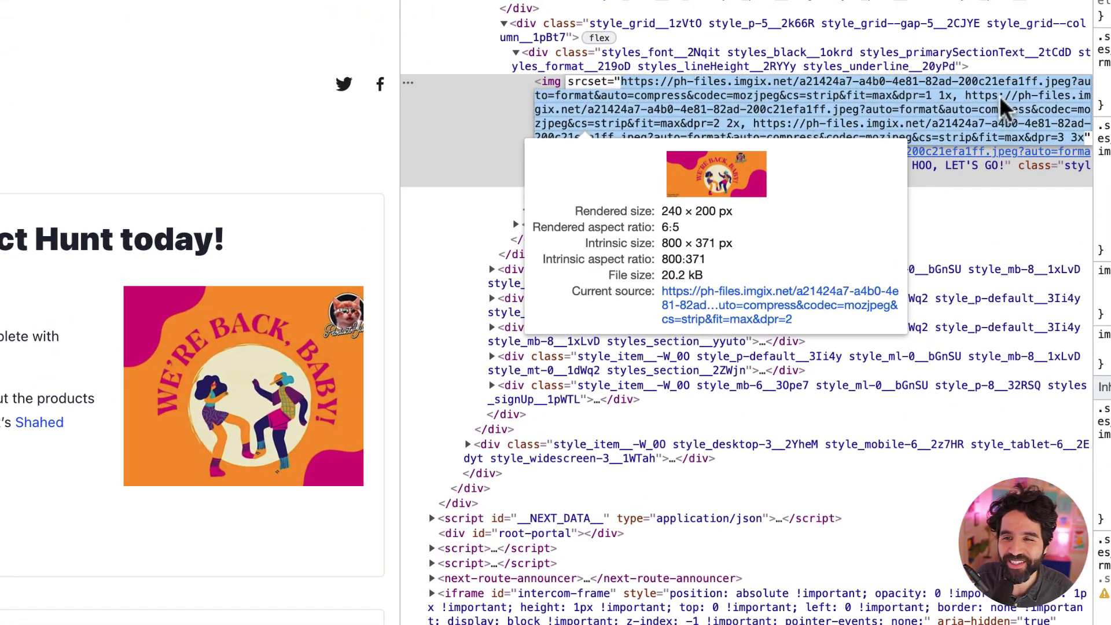
key(super+v)
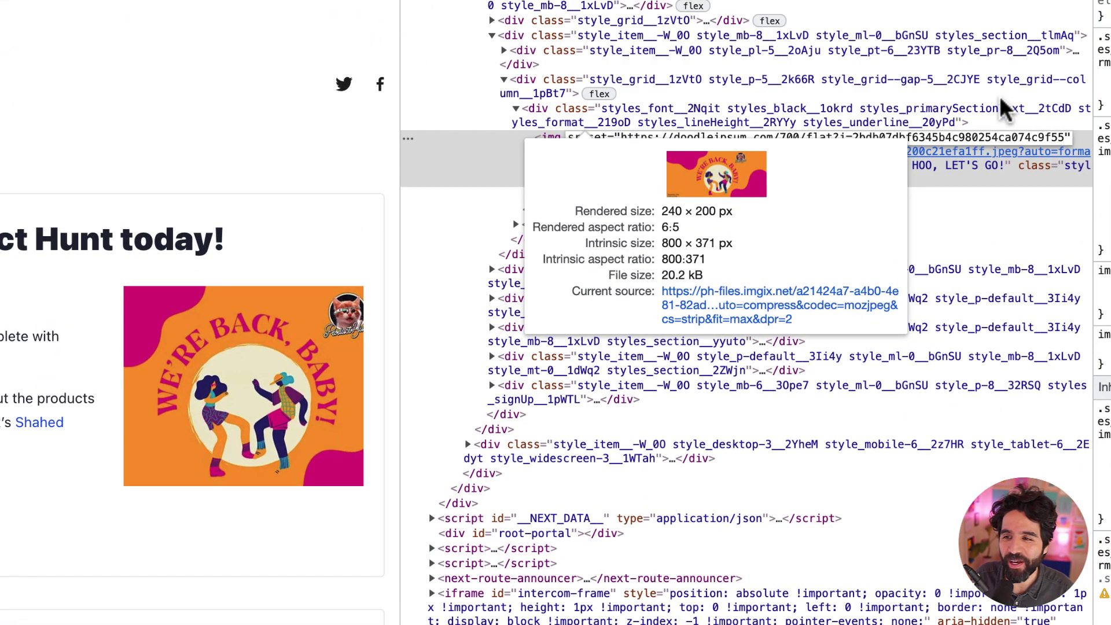
key(Return)
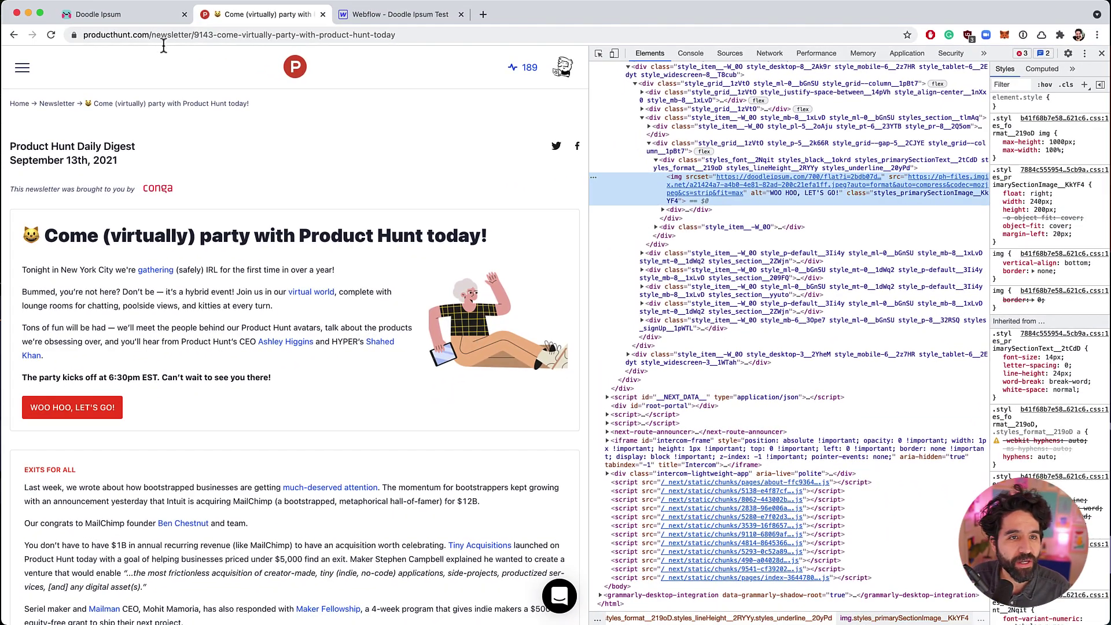
Shuffle Doodle Ipsum to a bearded man on a beanbag and copy its URL
click(148, 16)
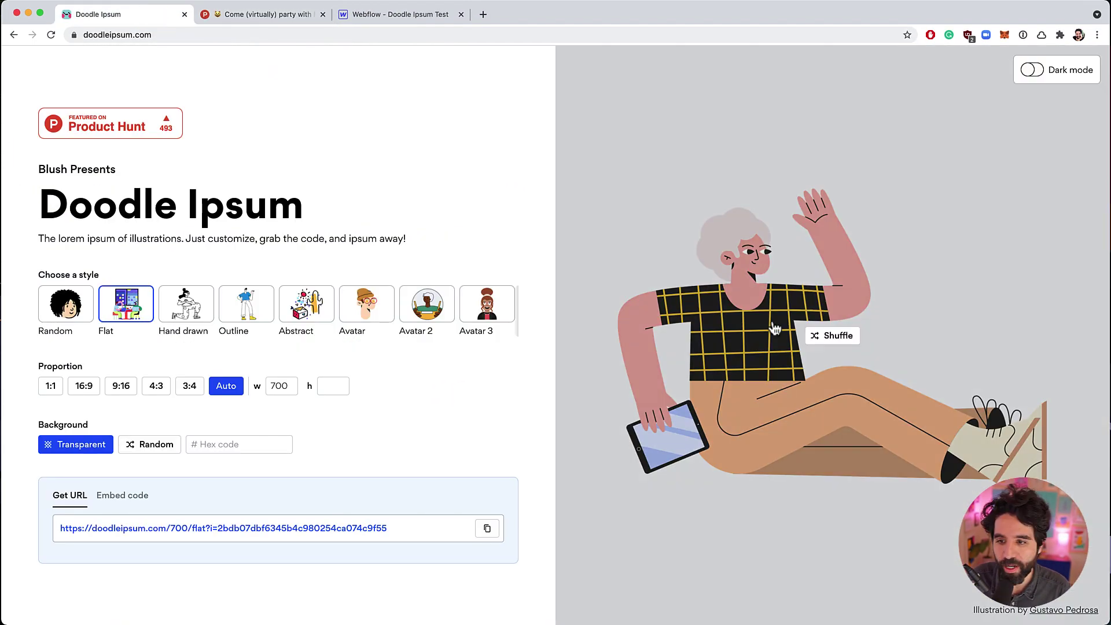
click(846, 338)
click(844, 337)
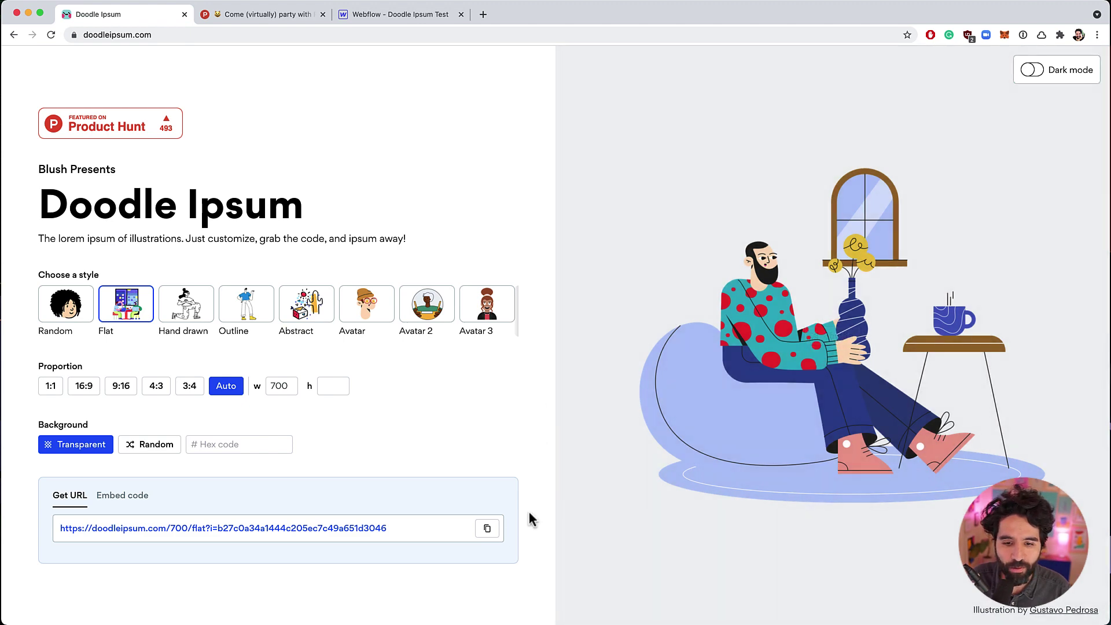
click(486, 528)
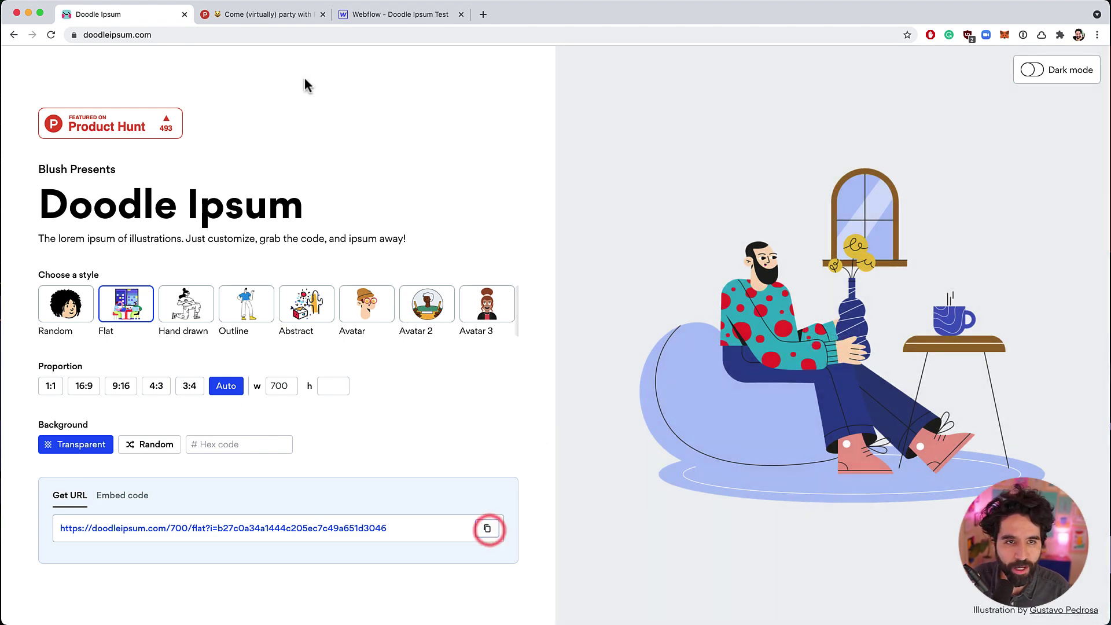
Paste the beanbag doodle URL into the newsletter img srcset and apply it
click(273, 15)
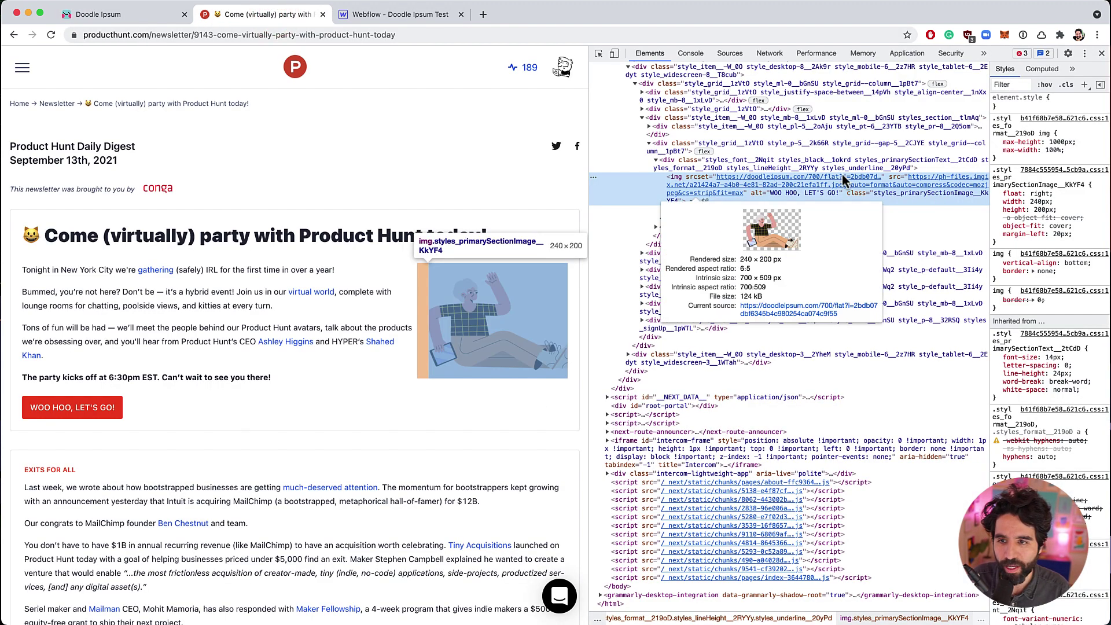
double_click(816, 180)
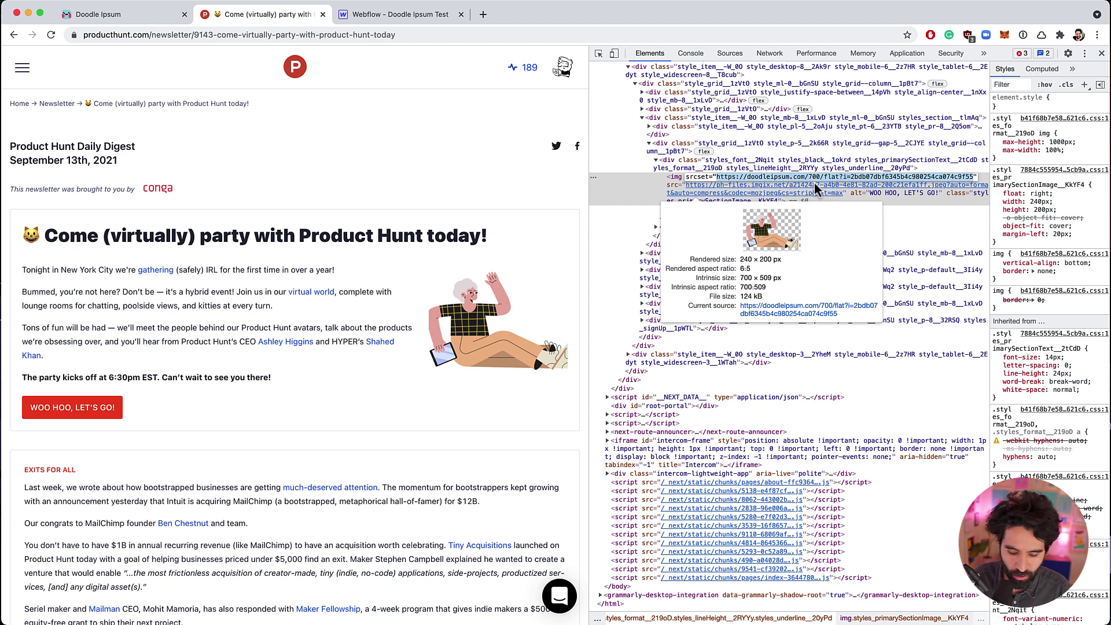
key(super+v)
key(Return)
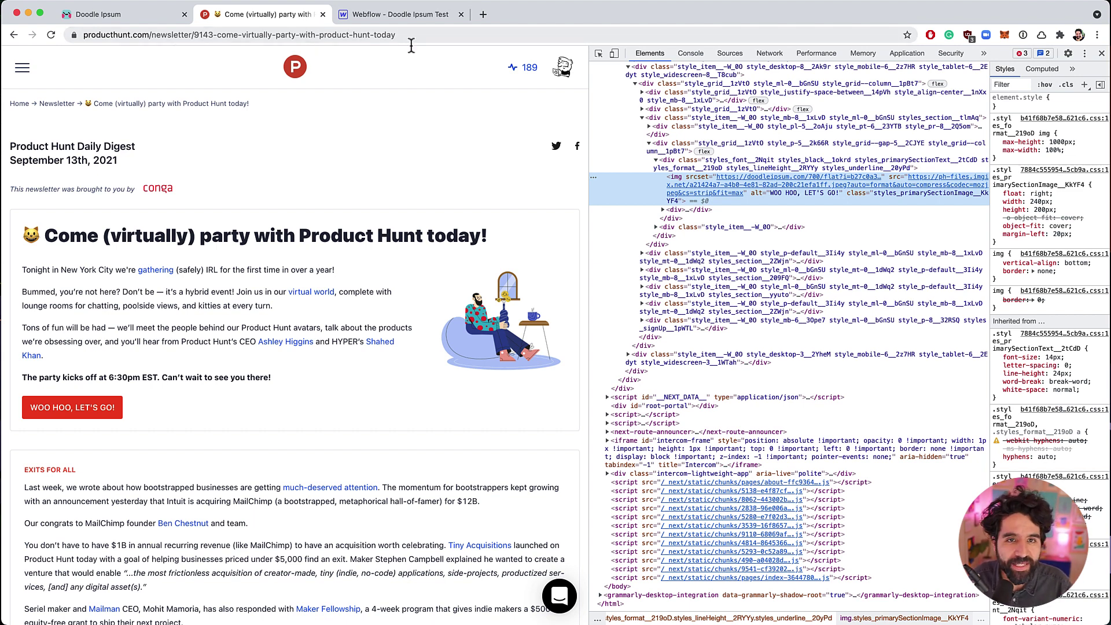
Look over the Webflow test page's hero and three cards, then return to Doodle Ipsum
click(420, 15)
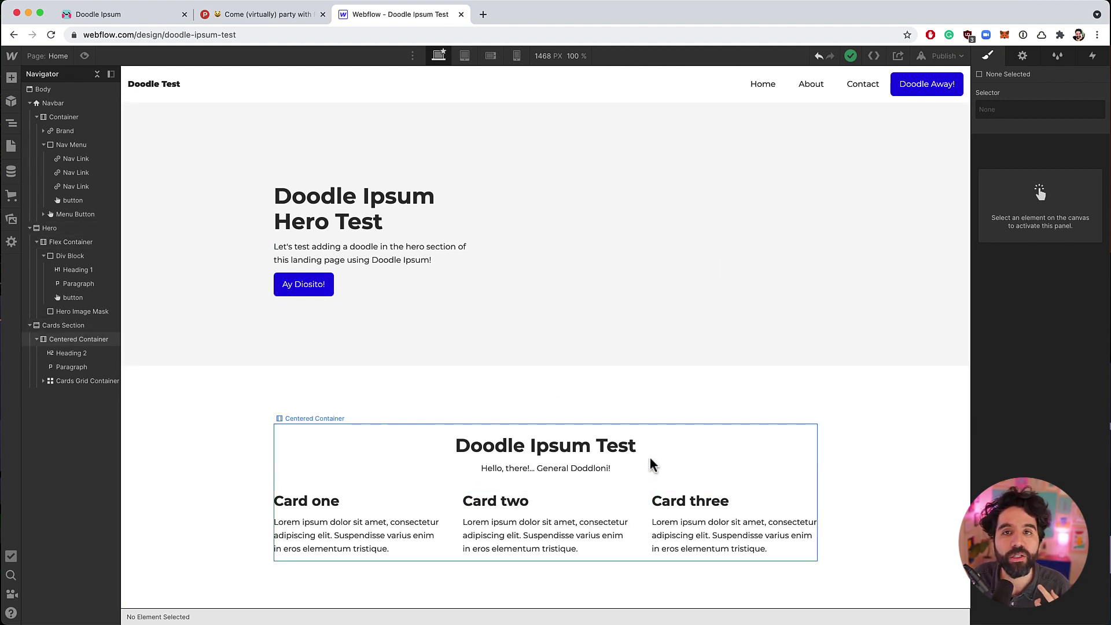
click(132, 21)
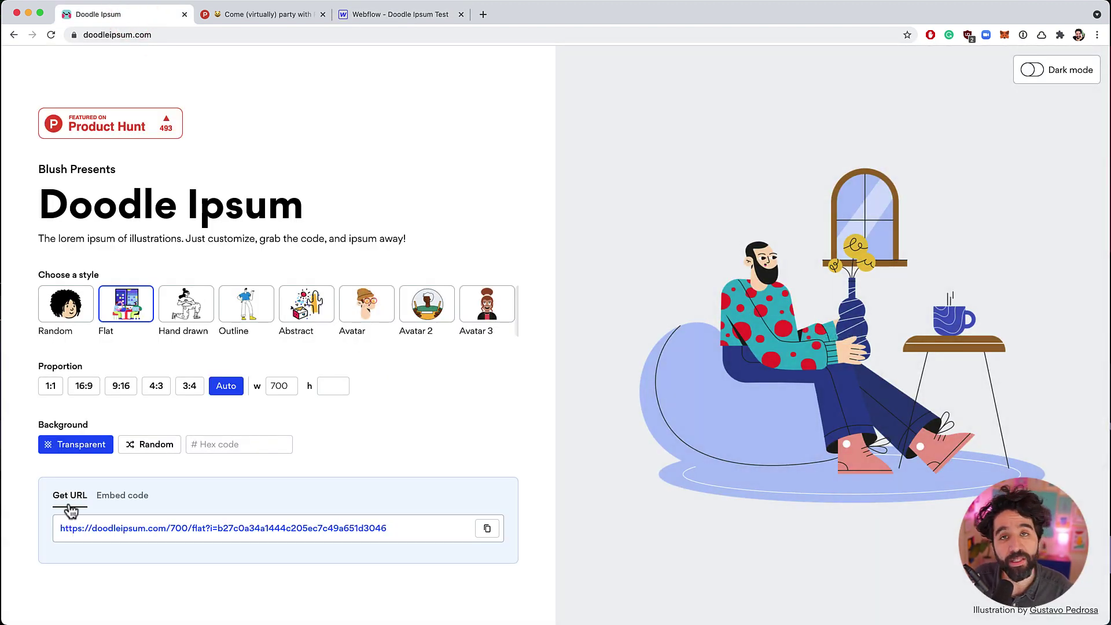
Show the beanbag doodle's embed code, toggling Include artist attribution off and back on
click(119, 501)
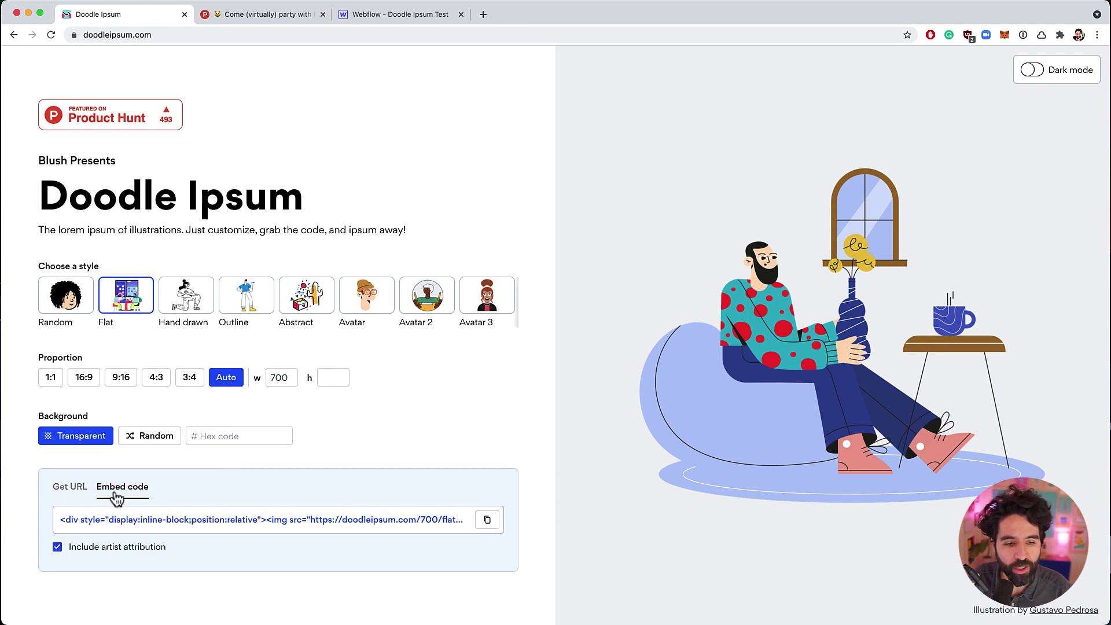
click(102, 547)
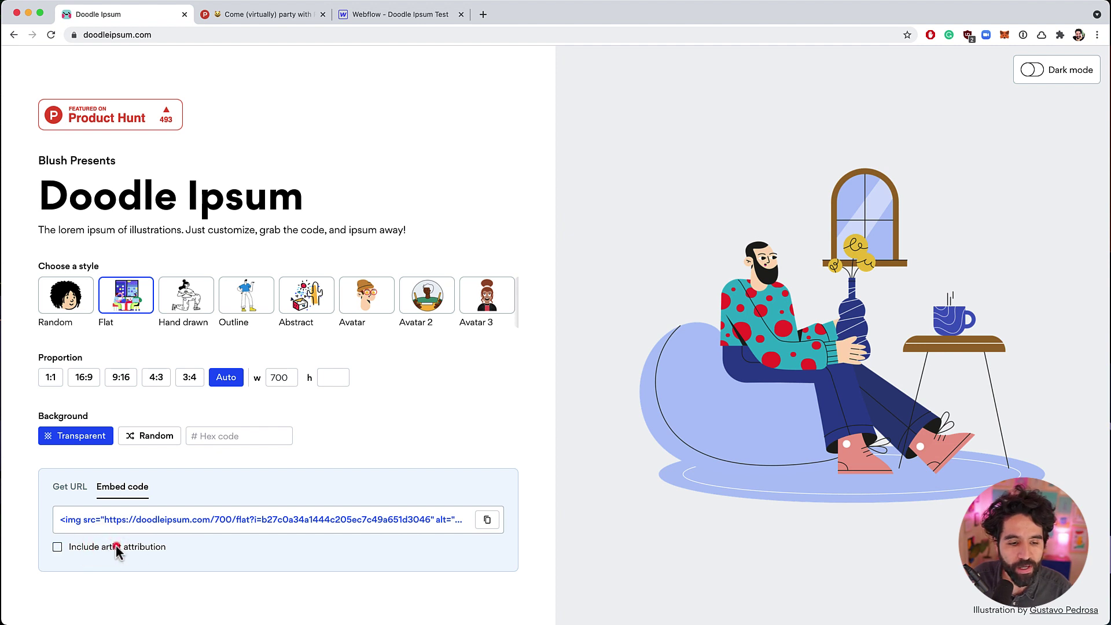
click(116, 546)
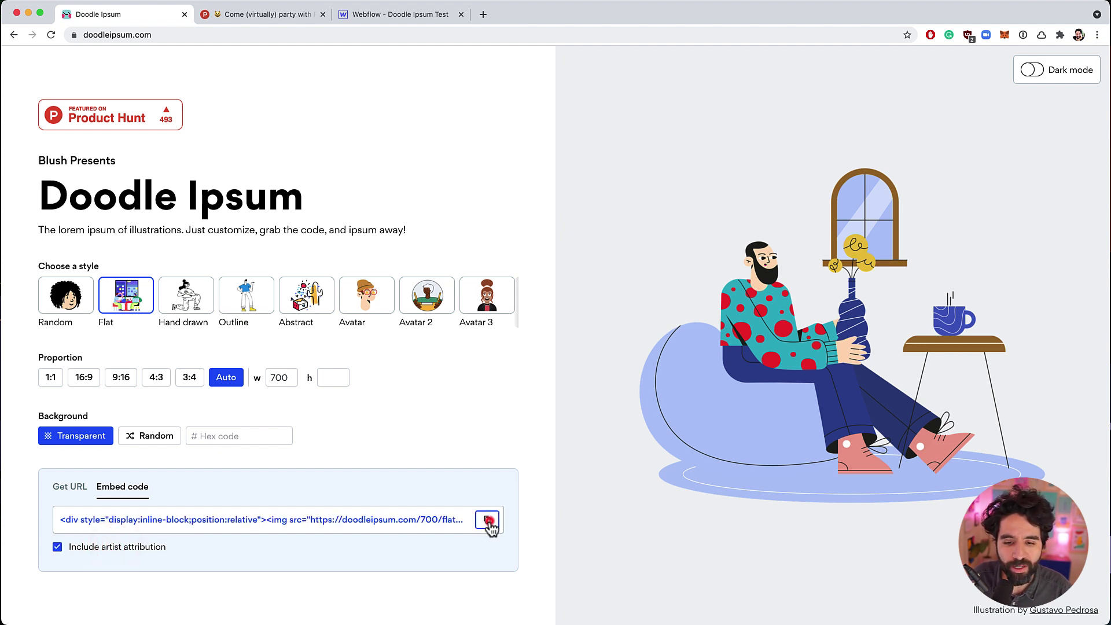
Add an HTML Embed containing the credited doodle code inside the Hero Image Mask
click(368, 16)
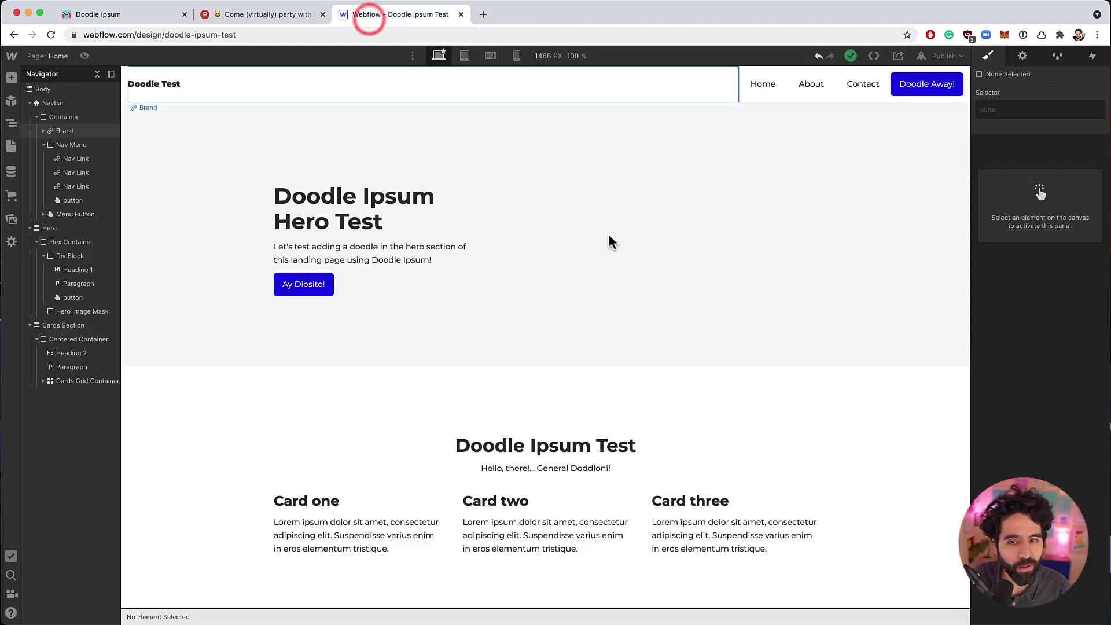
click(640, 243)
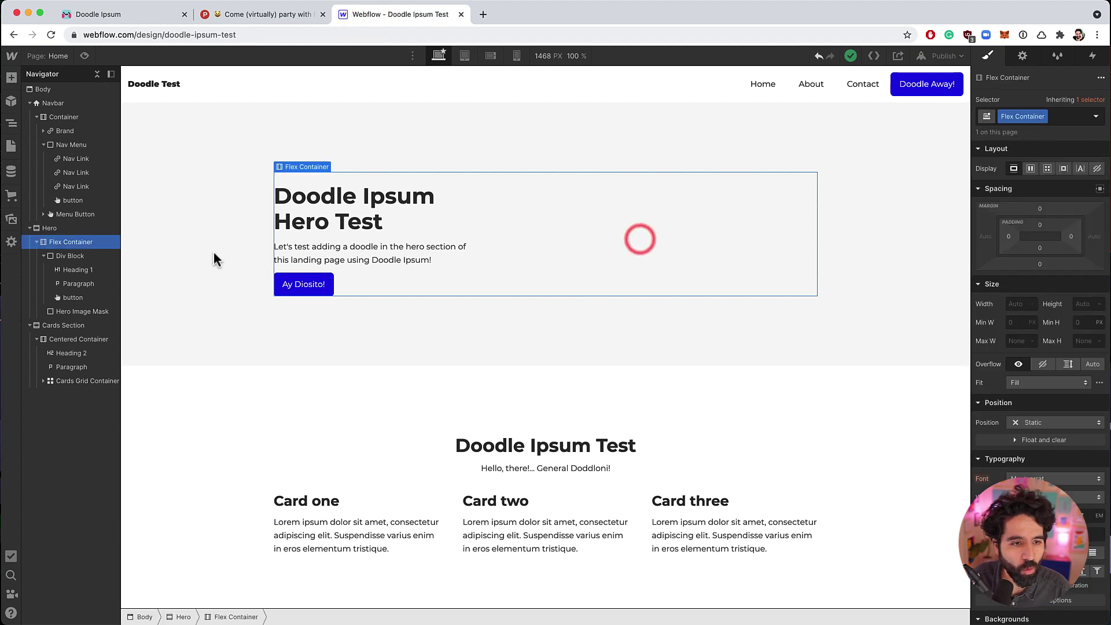
click(84, 313)
key(super+e)
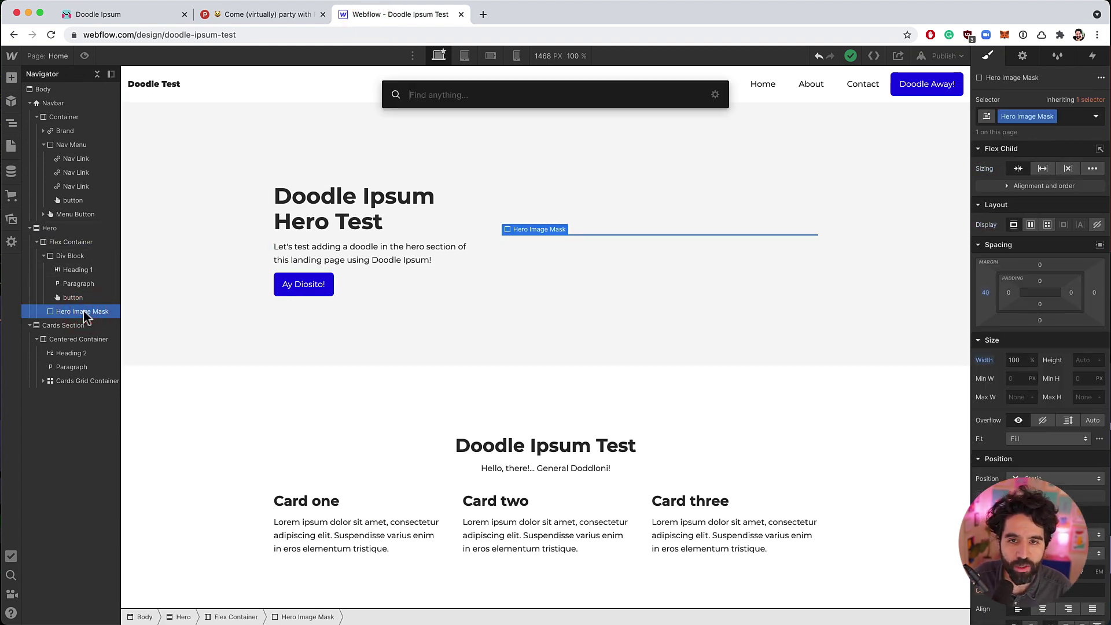
text(emb)
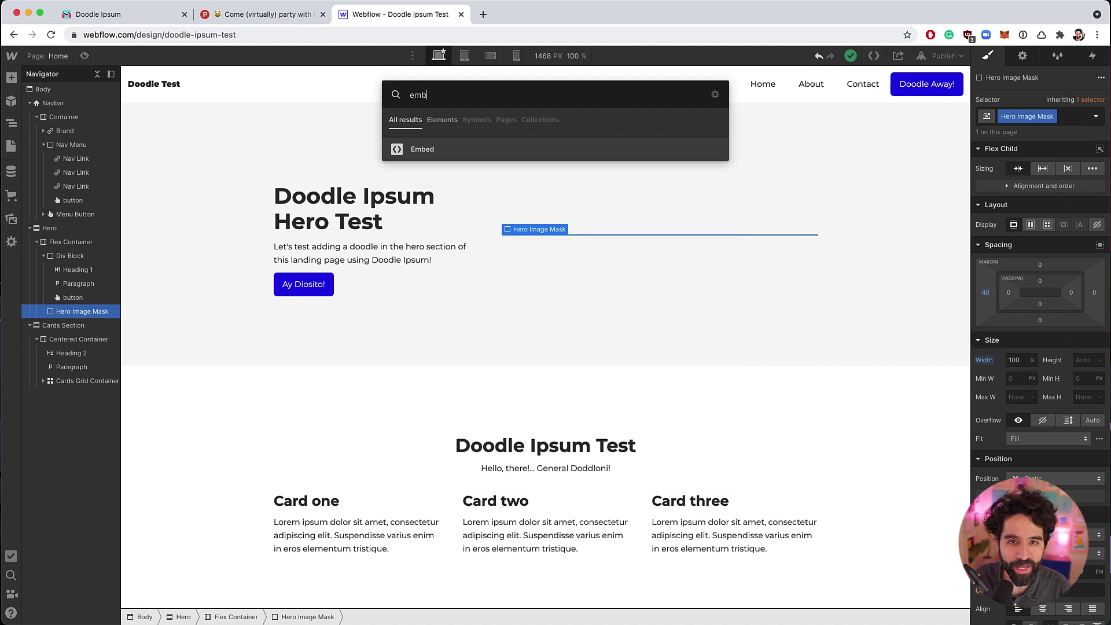
key(Return)
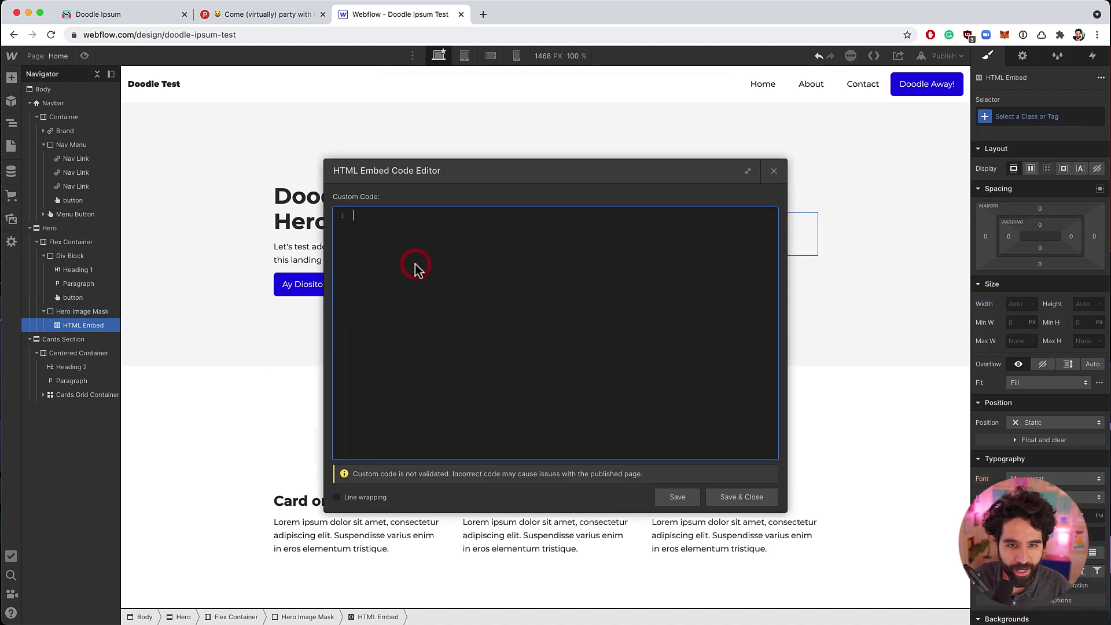
key(super+v)
click(746, 496)
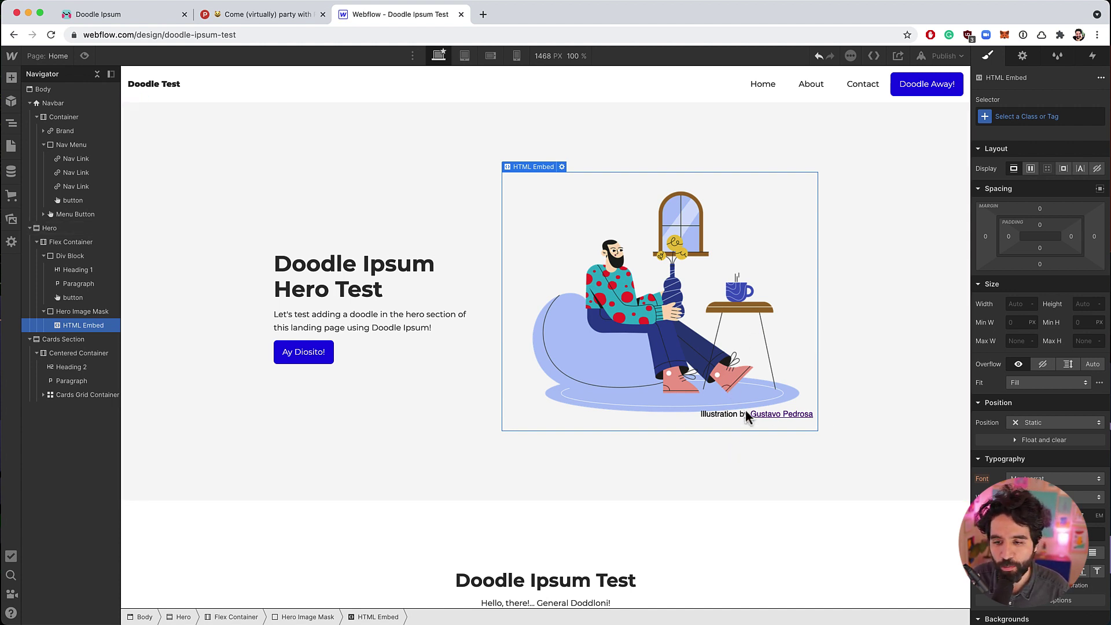
Copy the doodle's embed code with artist attribution turned off
click(162, 15)
click(60, 550)
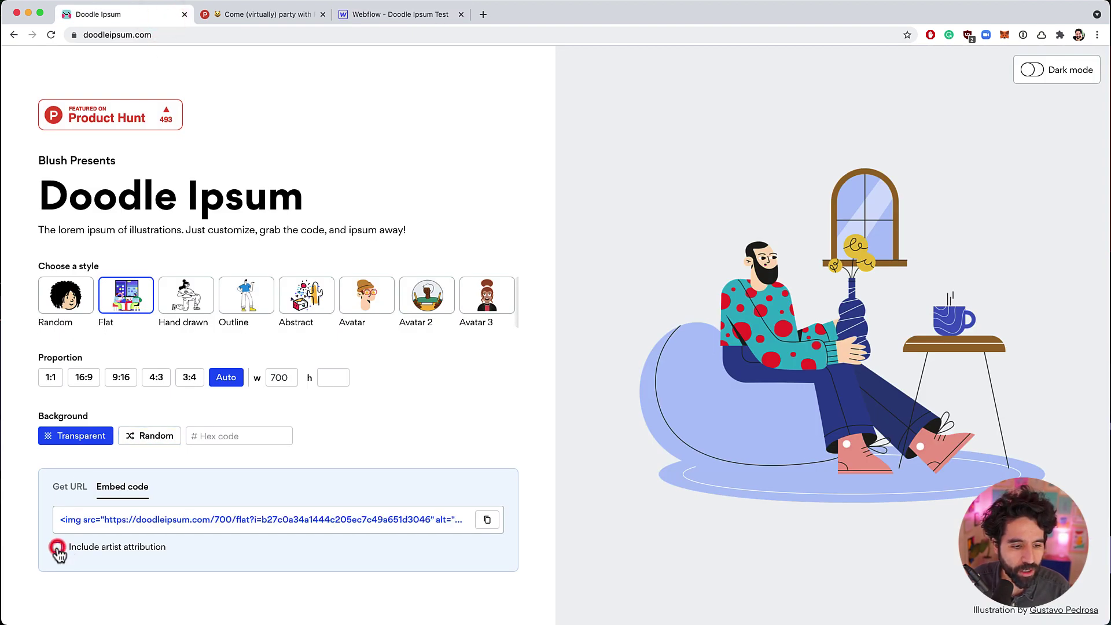
click(487, 519)
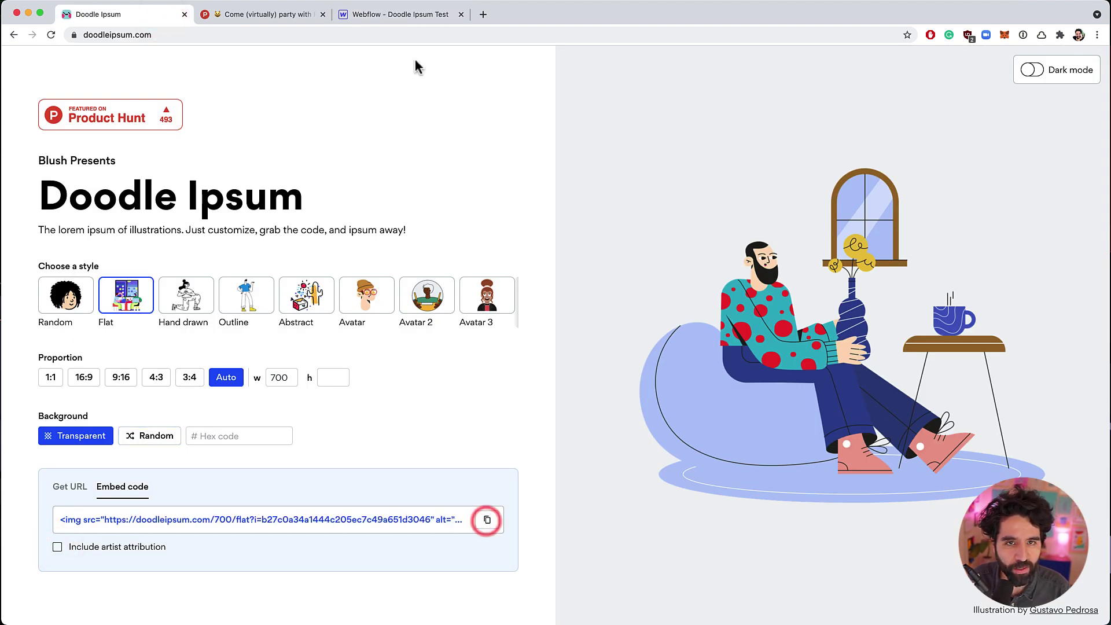
Replace the hero embed's code with the attribution-free version
click(399, 14)
double_click(716, 293)
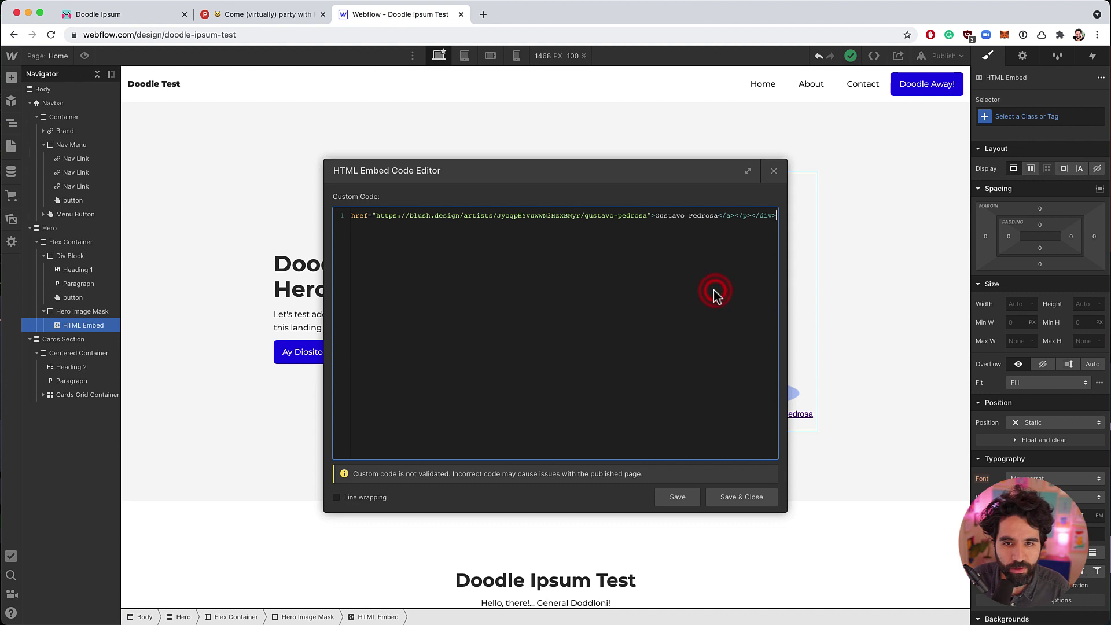
triple_click(556, 212)
key(ctrl+v)
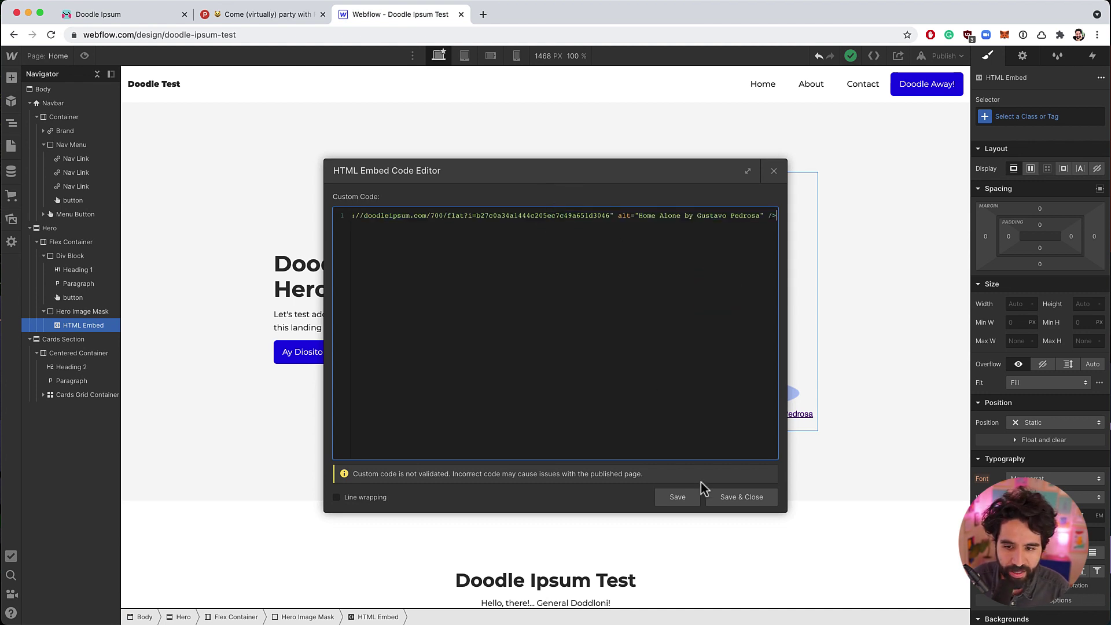
click(730, 497)
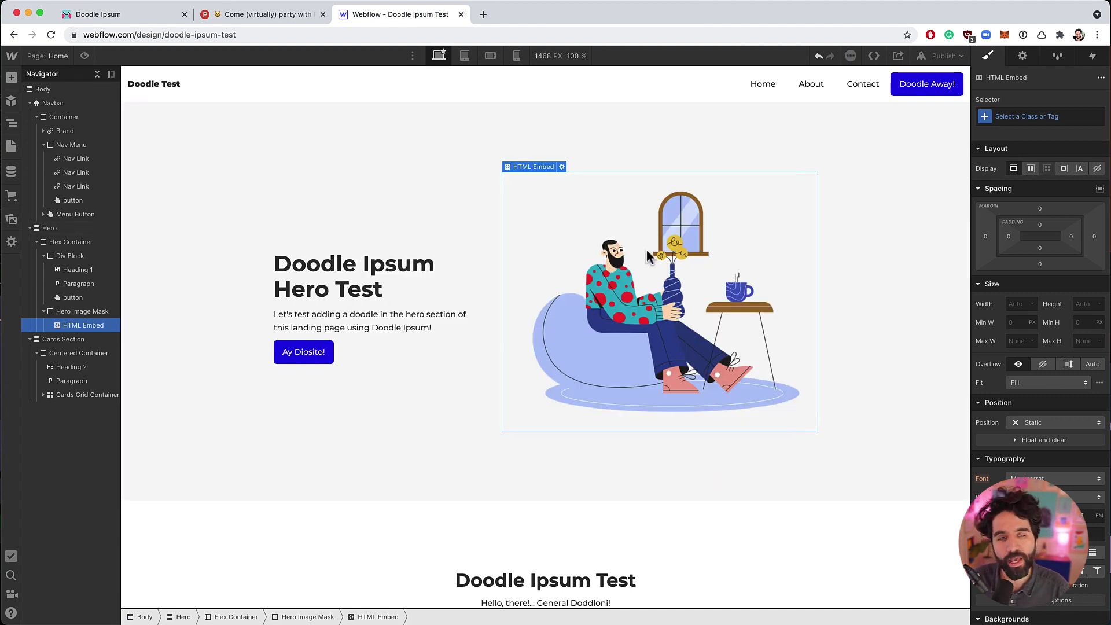
Select the Card one heading, then shuffle to a new doodle and copy its embed code
scroll(645, 247, down, 5)
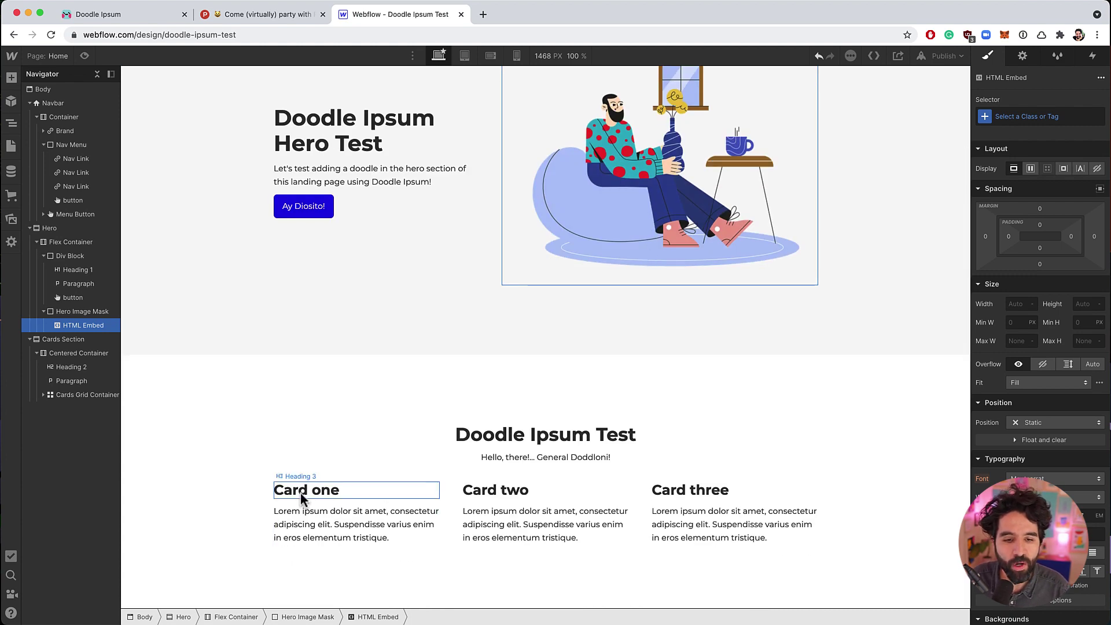
click(301, 496)
click(155, 14)
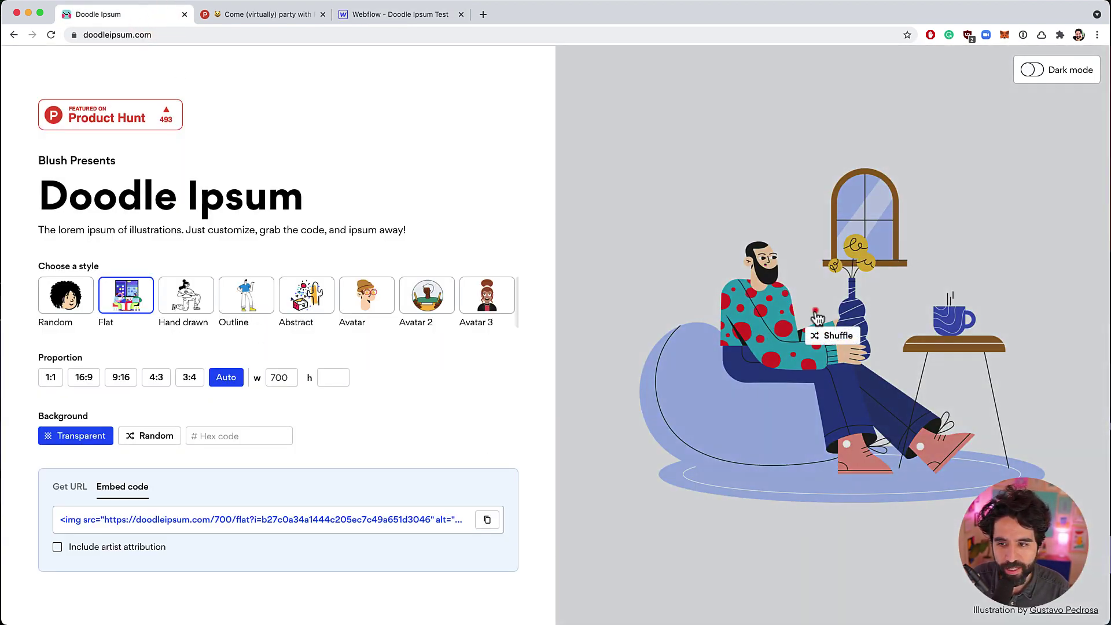
click(770, 342)
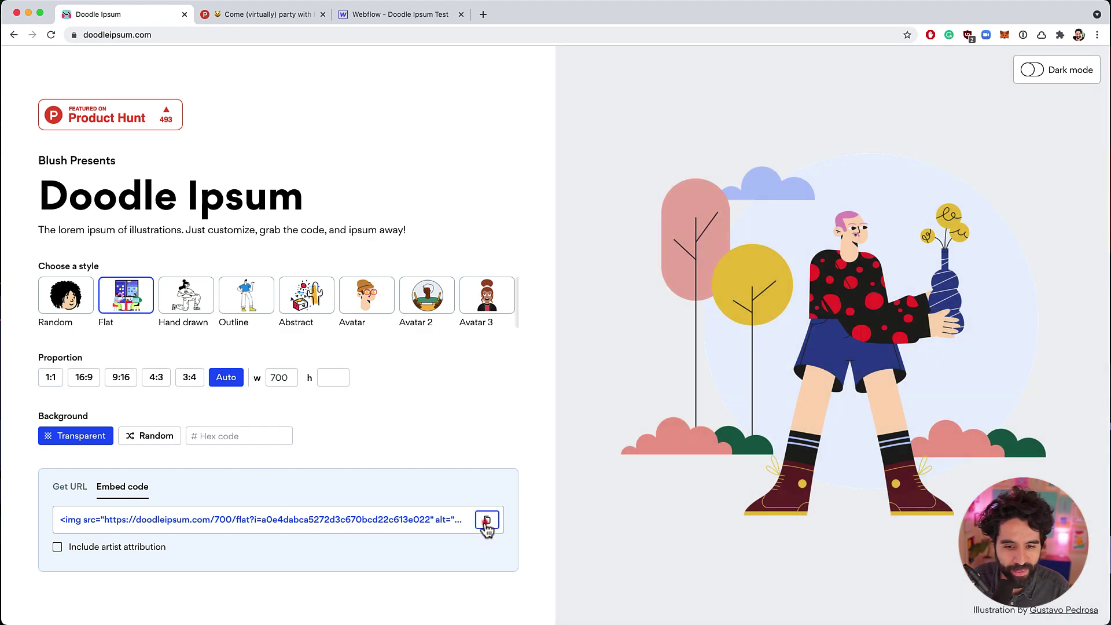
click(486, 523)
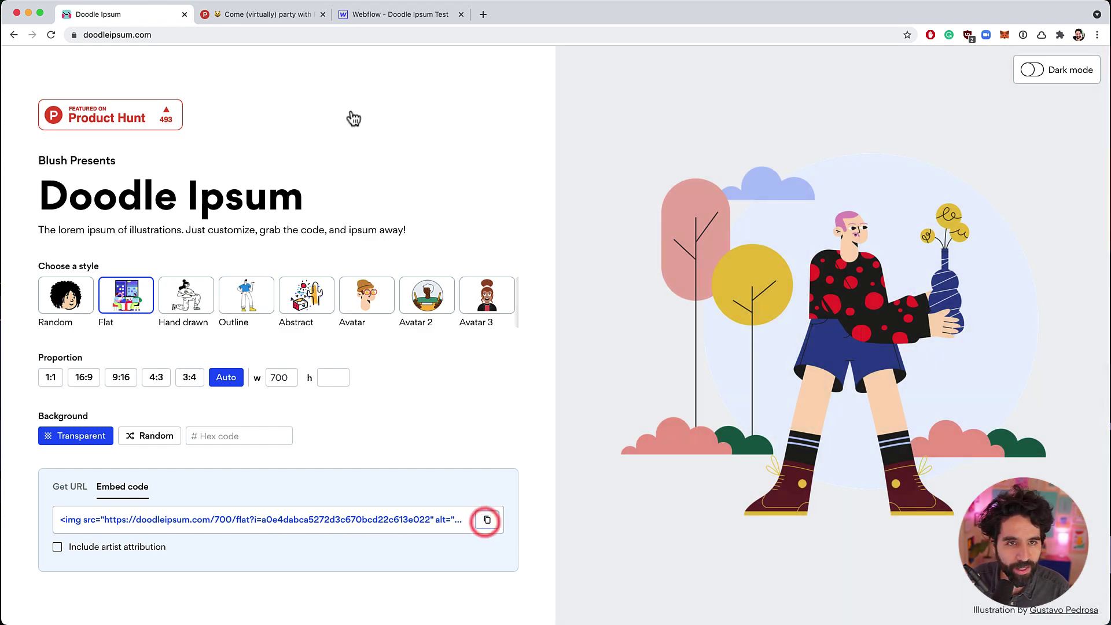
Add an HTML Embed holding the pasted standing-figure doodle code beneath the Card one heading
click(379, 15)
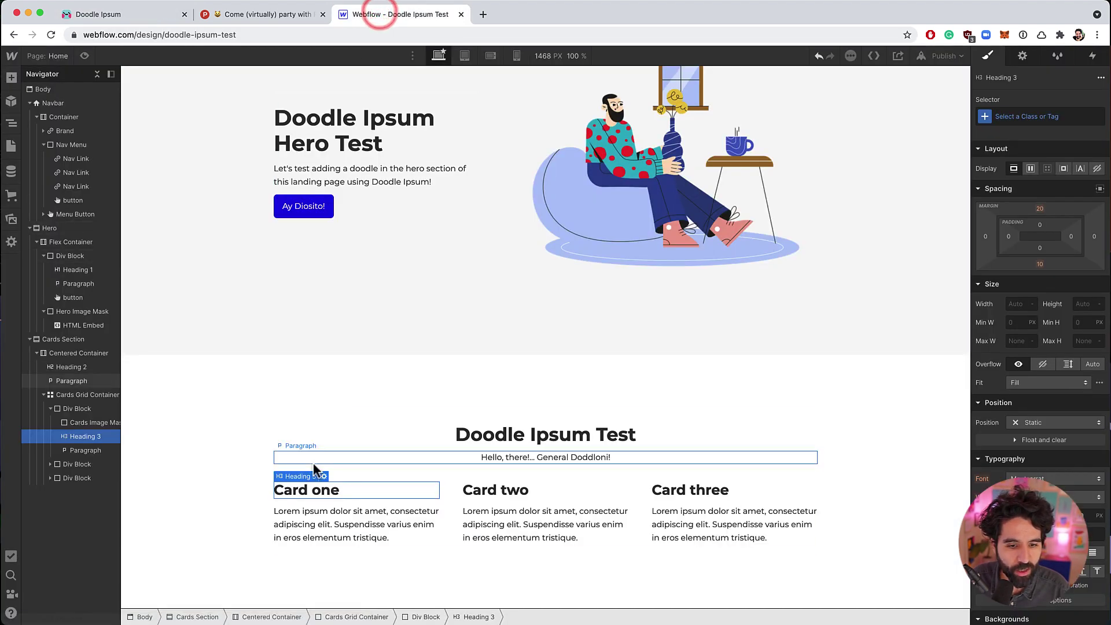
click(304, 491)
key(super+e)
text(emb)
key(Return)
click(479, 301)
key(super+v)
click(745, 497)
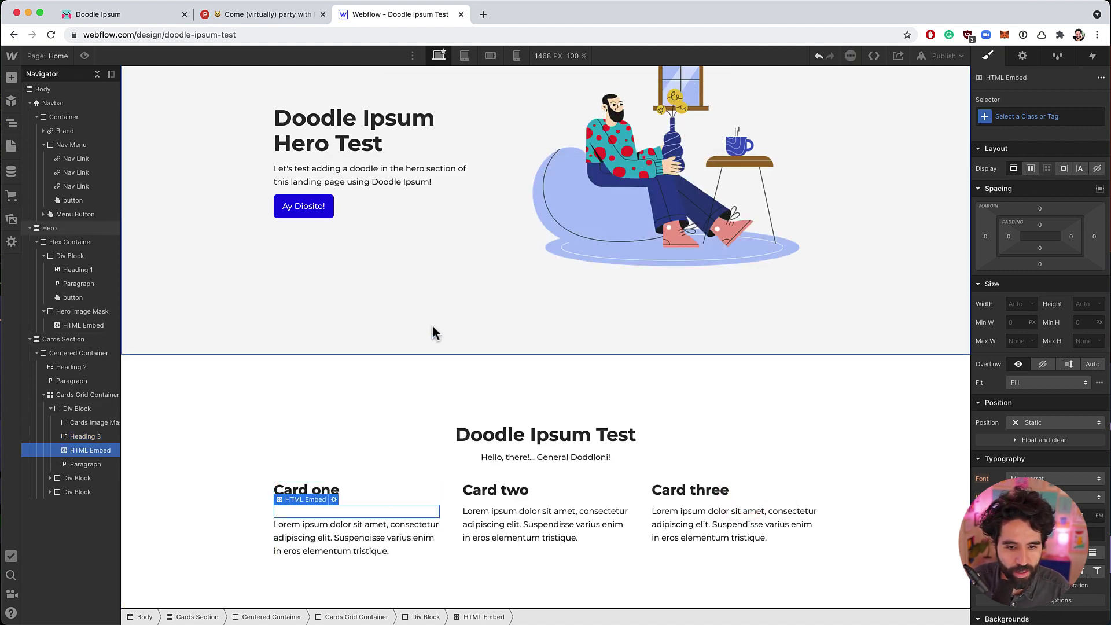
Paste the same doodle embed beneath the Card two and Card three headings
scroll(434, 333, down, 3)
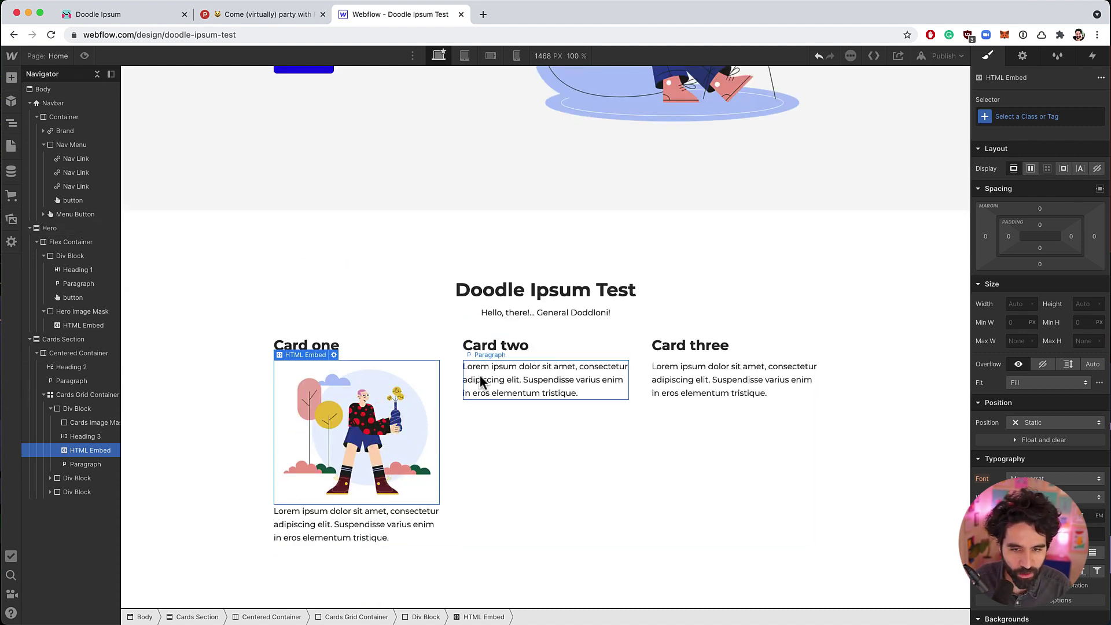
click(496, 348)
key(ctrl+v)
click(712, 346)
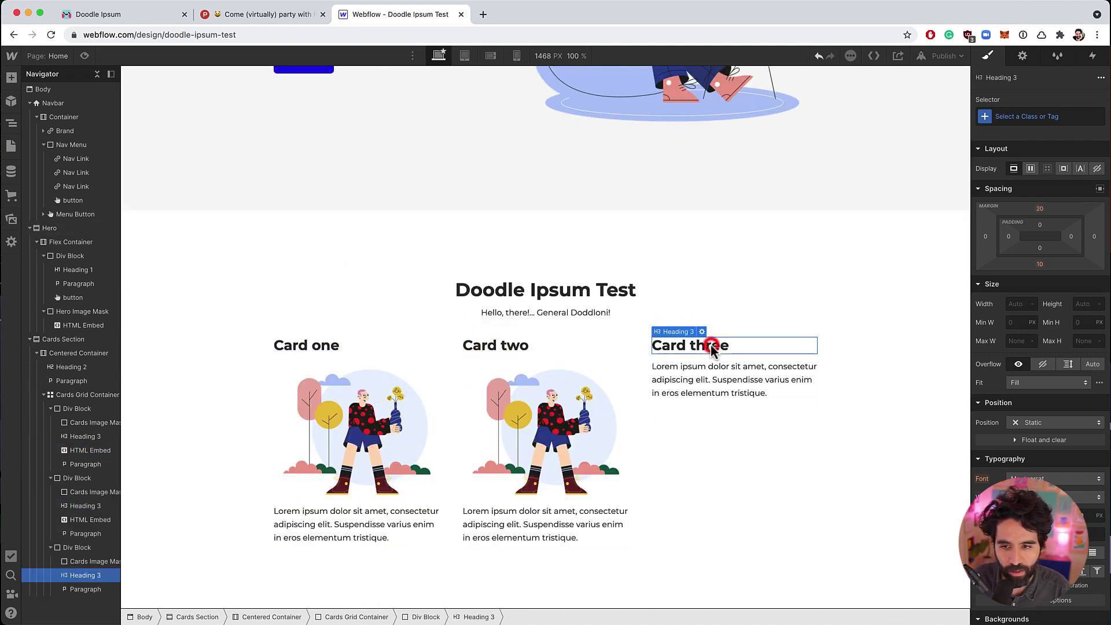
key(ctrl+v)
click(531, 426)
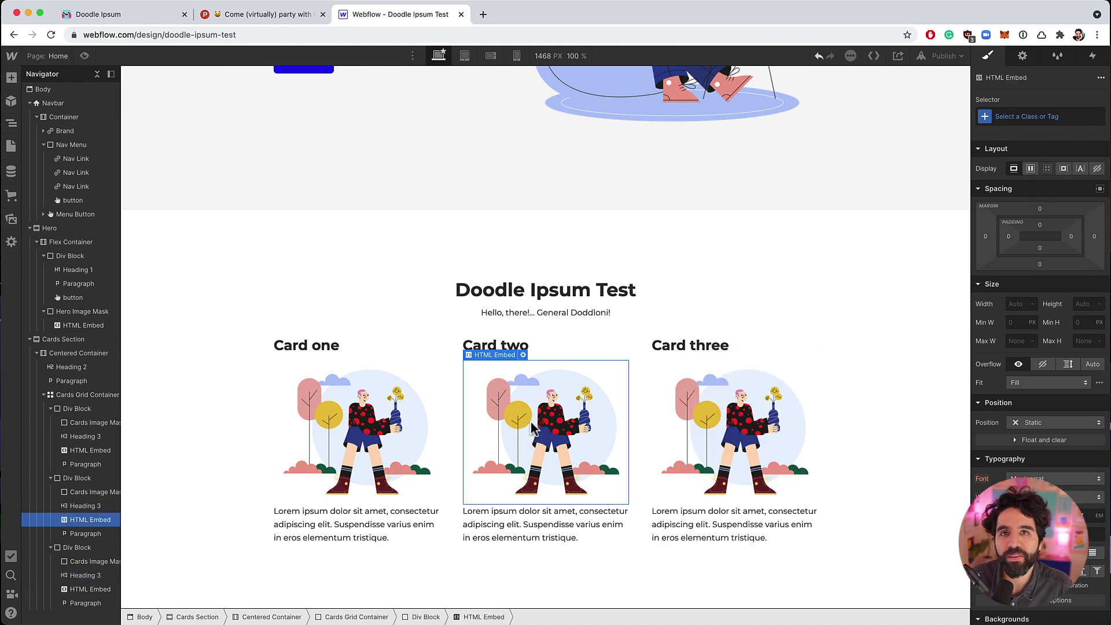
scroll(531, 428, up, 5)
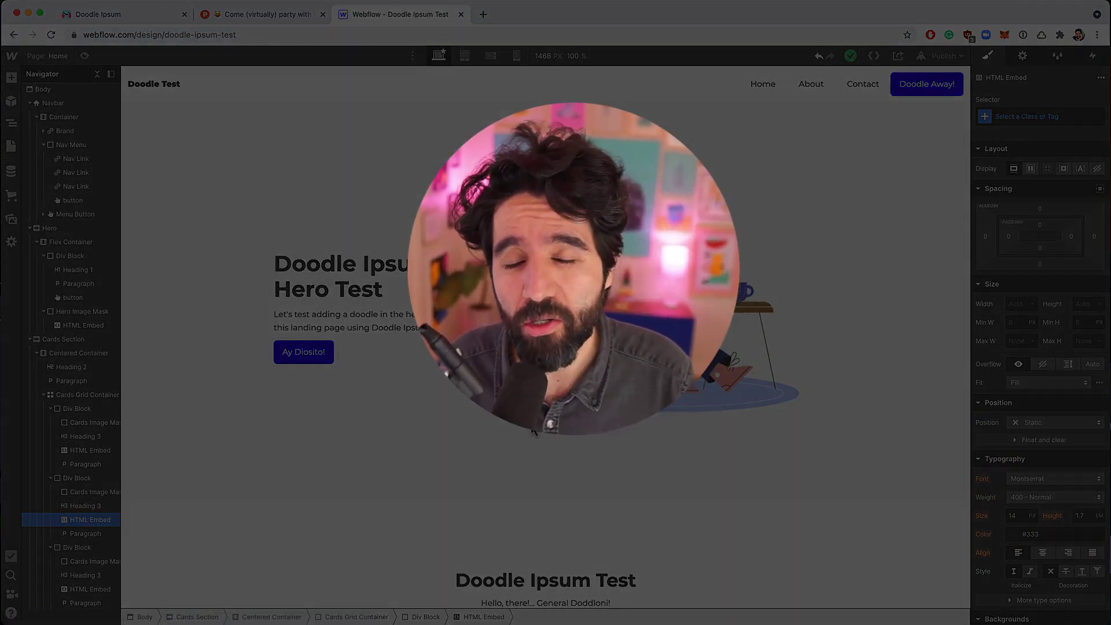